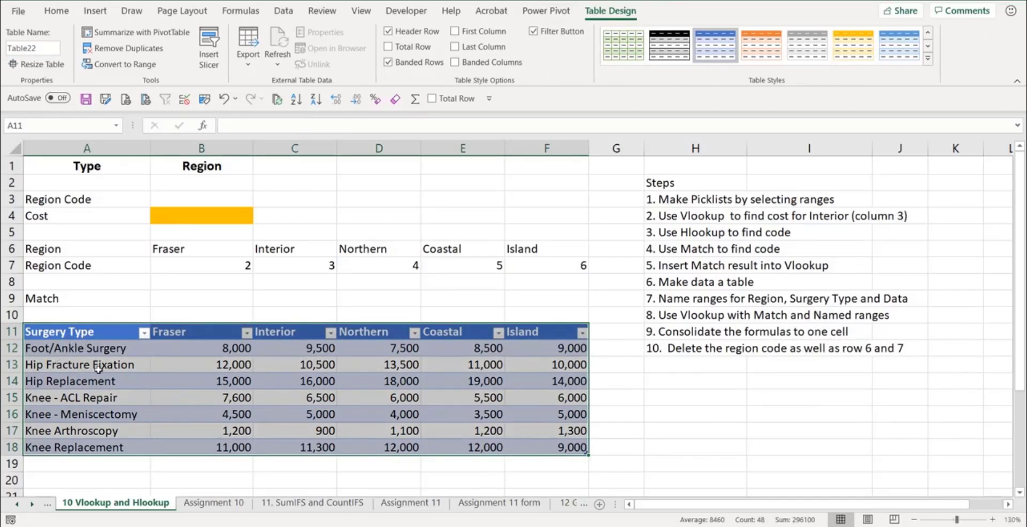
- Create a named range from the Surgery Type column using its top row as the name
{"action": "left_click_drag", "start_coordinate": [97, 334], "coordinate": [89, 450]}
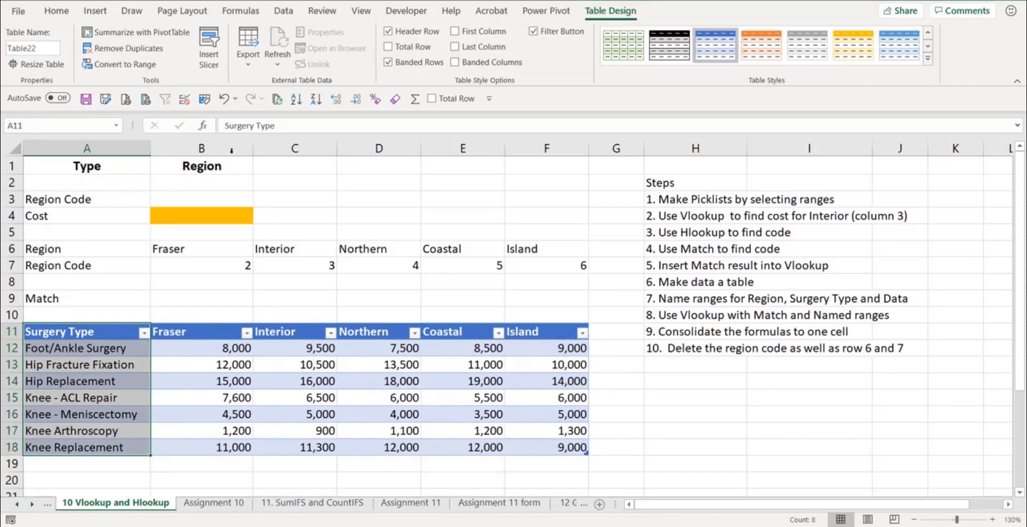
{"action": "left_click", "coordinate": [204, 95]}
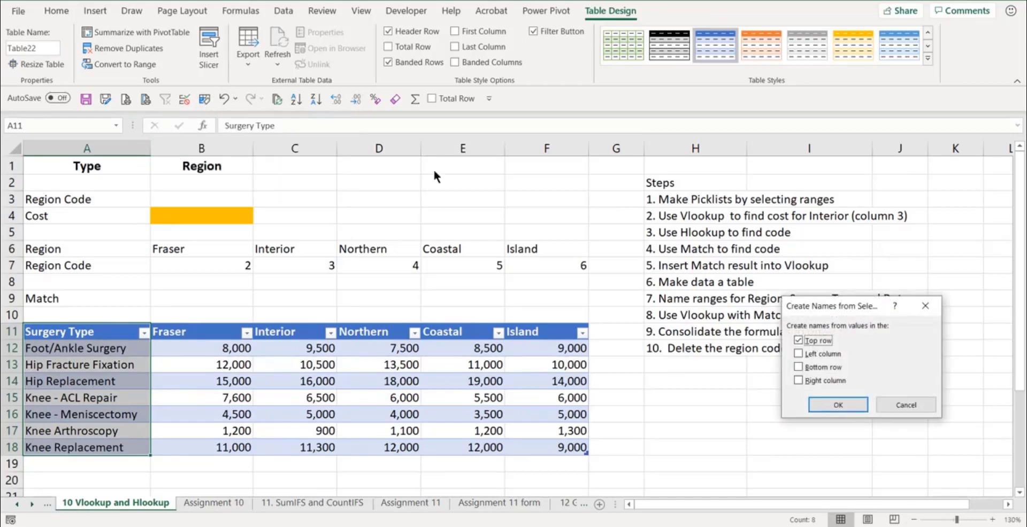
{"action": "left_click", "coordinate": [837, 405]}
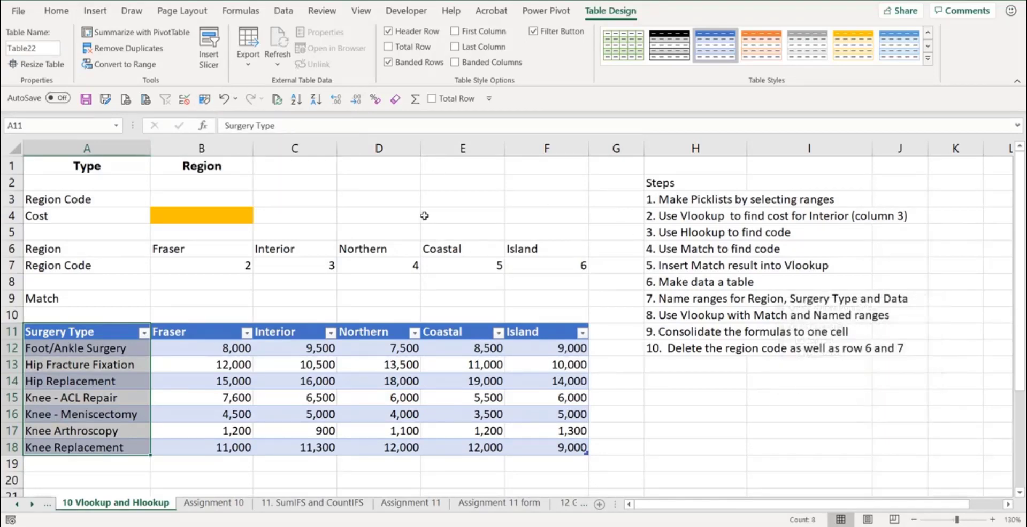
- Name the table's region header cells Fraser through Island as Region
{"action": "left_click", "coordinate": [232, 11]}
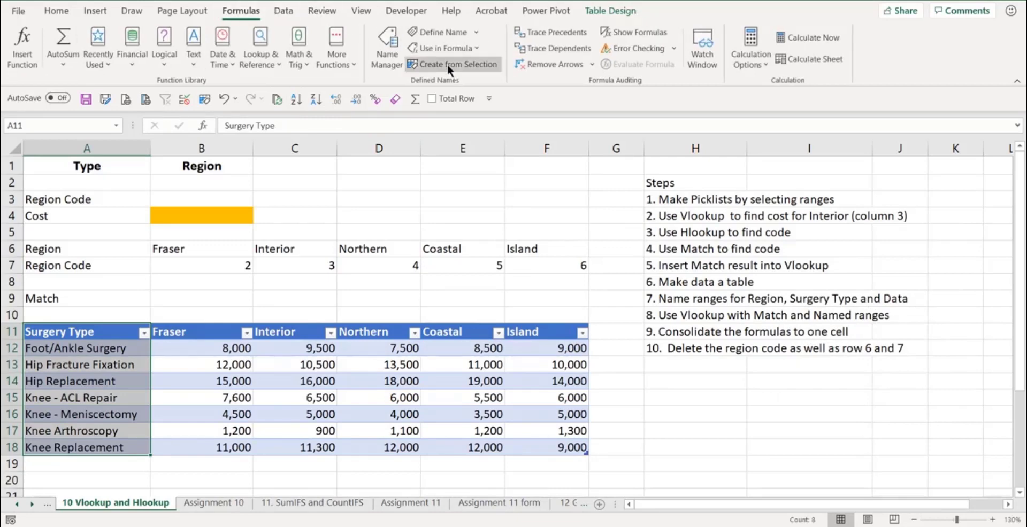
{"action": "left_click", "coordinate": [364, 414]}
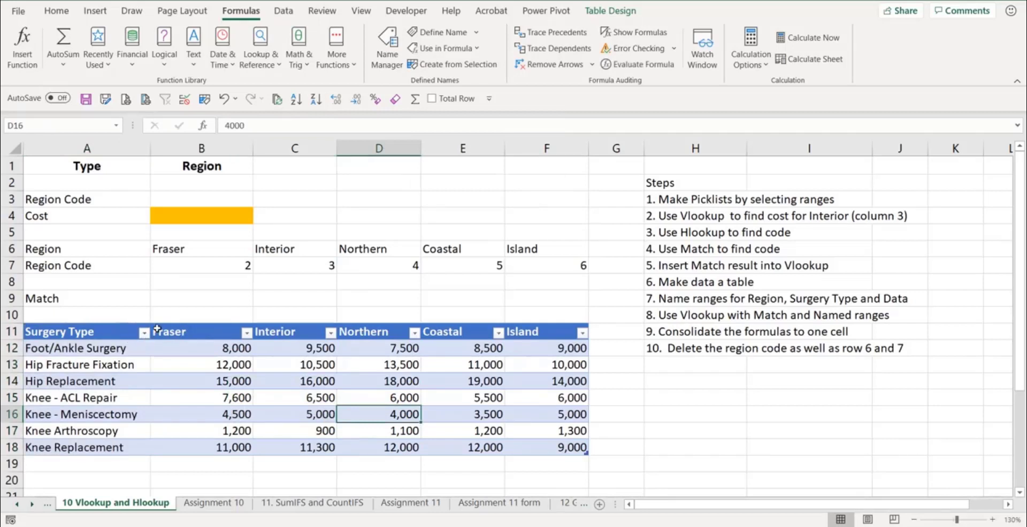
{"action": "left_click_drag", "start_coordinate": [176, 332], "coordinate": [531, 335]}
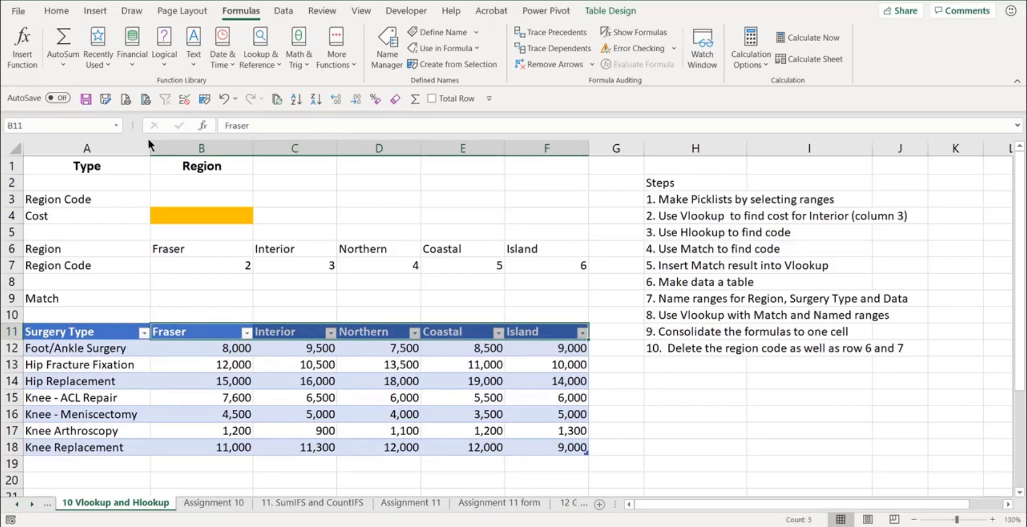
{"action": "left_click", "coordinate": [58, 125]}
{"action": "type", "text": "Region"}
{"action": "key", "text": "Return"}
- Select the table's cost data and name it SurgeryCostData
{"action": "left_click", "coordinate": [229, 397]}
{"action": "key", "text": "ctrl+a"}
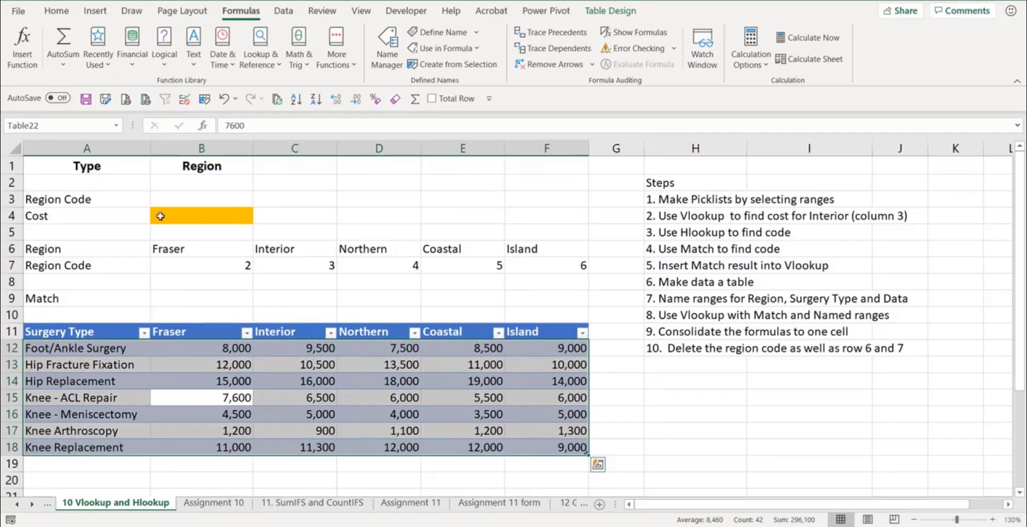
{"action": "left_click", "coordinate": [61, 127]}
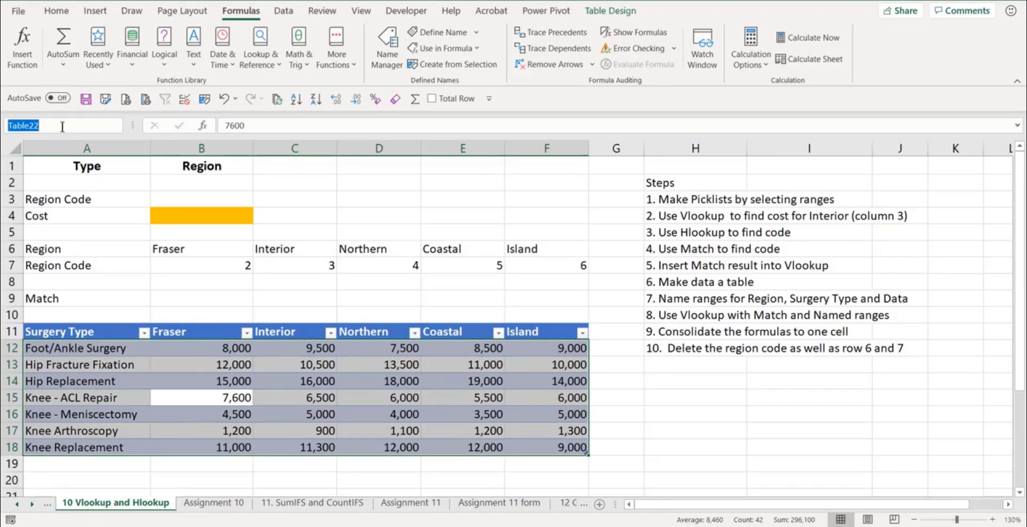
{"action": "type", "text": "SurgeryCostData"}
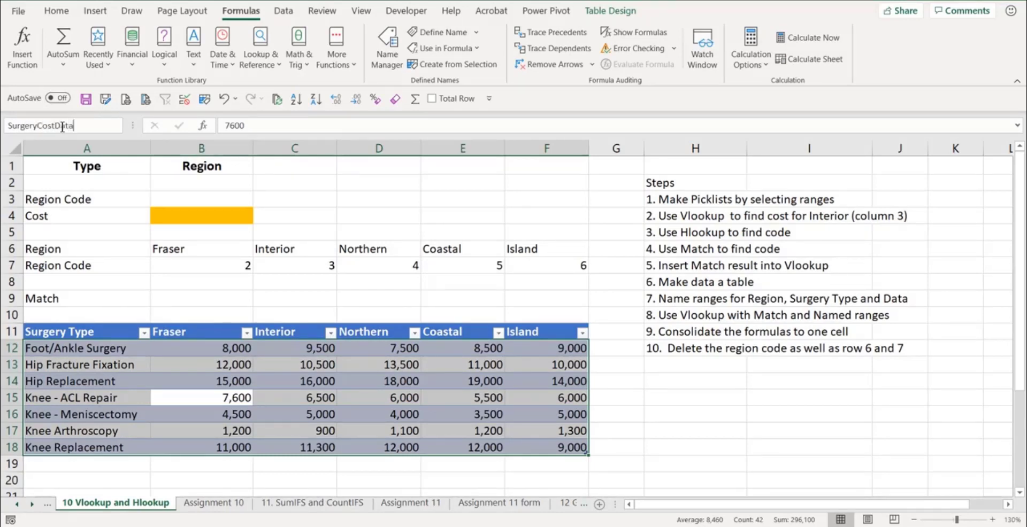
{"action": "key", "text": "Return"}
{"action": "left_click", "coordinate": [358, 386]}
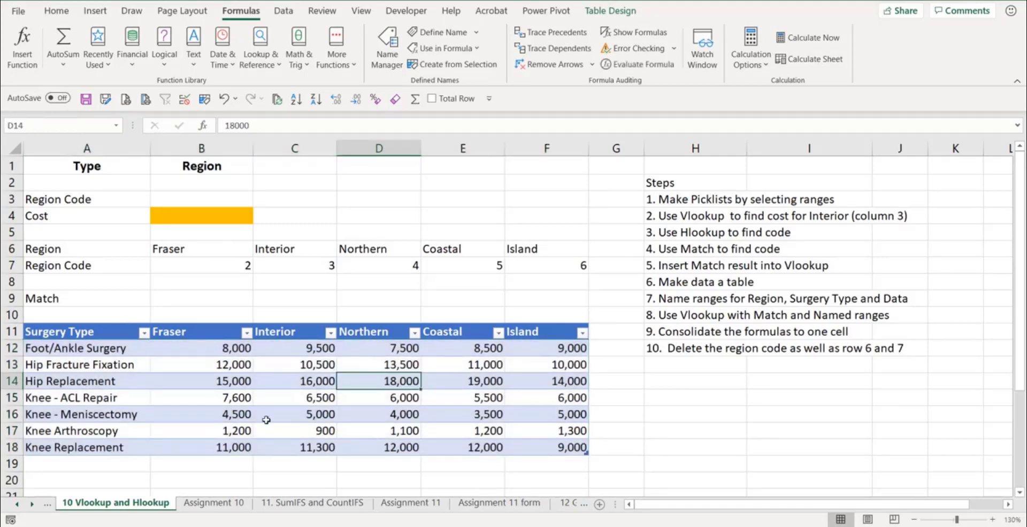
- Add a list data validation dropdown to cell A2 using the Surgery_Type named range as source
{"action": "left_click", "coordinate": [79, 182]}
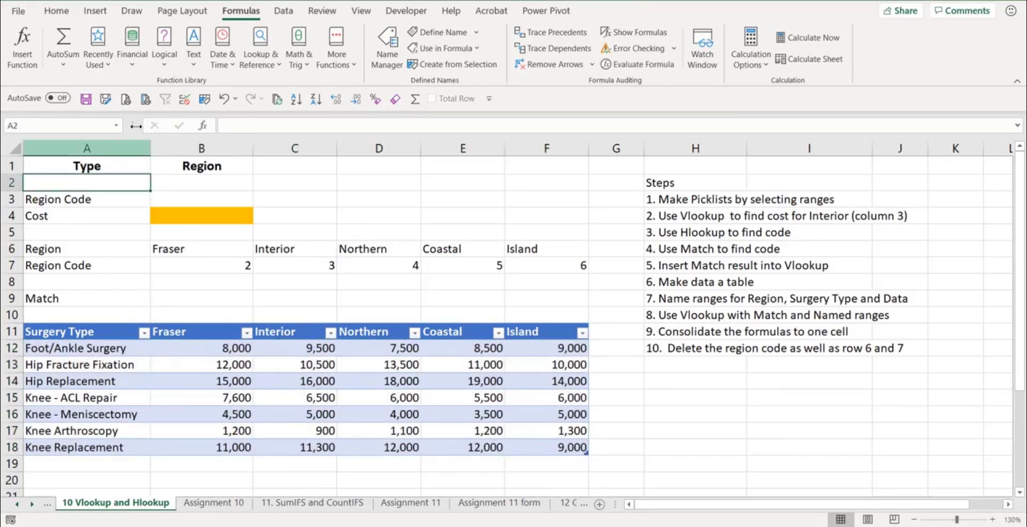
{"action": "left_click", "coordinate": [184, 99]}
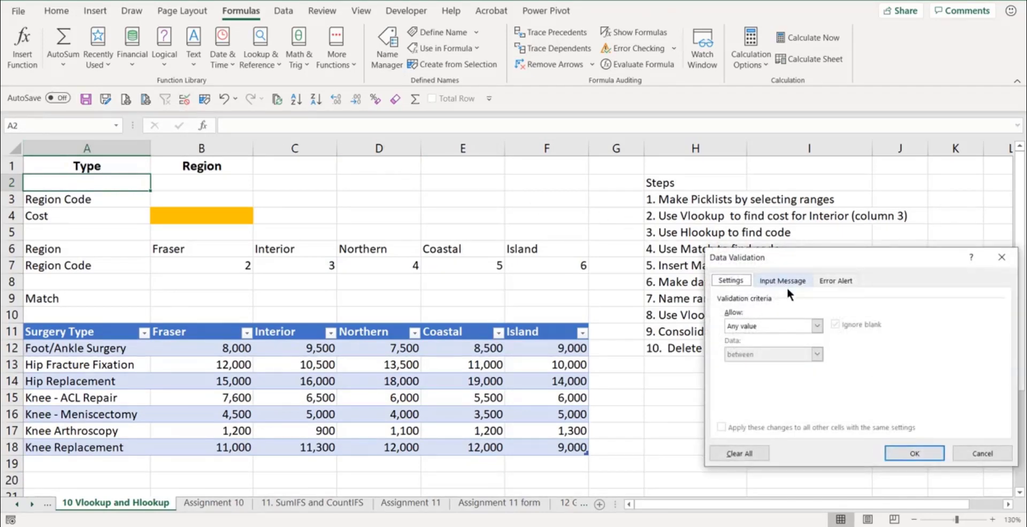
{"action": "left_click_drag", "start_coordinate": [810, 262], "coordinate": [485, 121]}
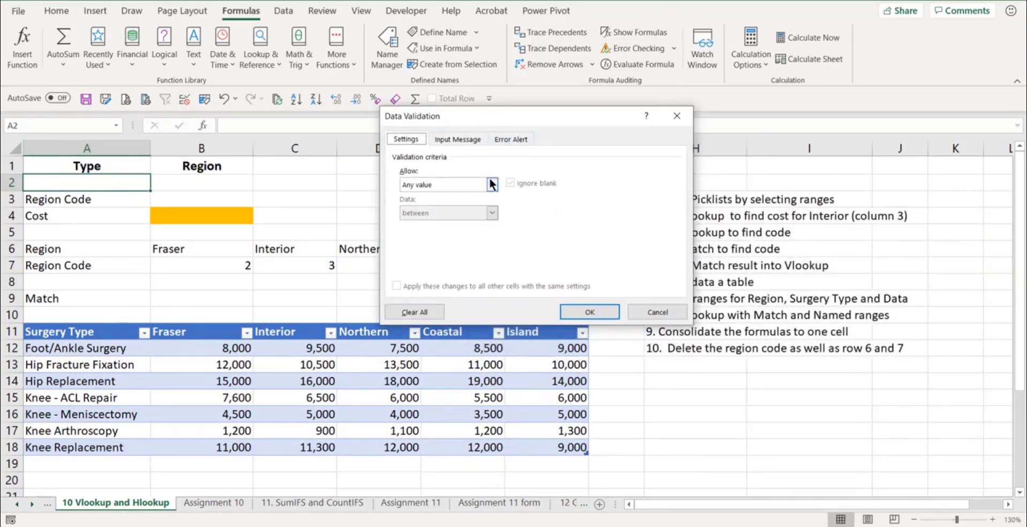
{"action": "left_click", "coordinate": [491, 185]}
{"action": "left_click", "coordinate": [419, 221]}
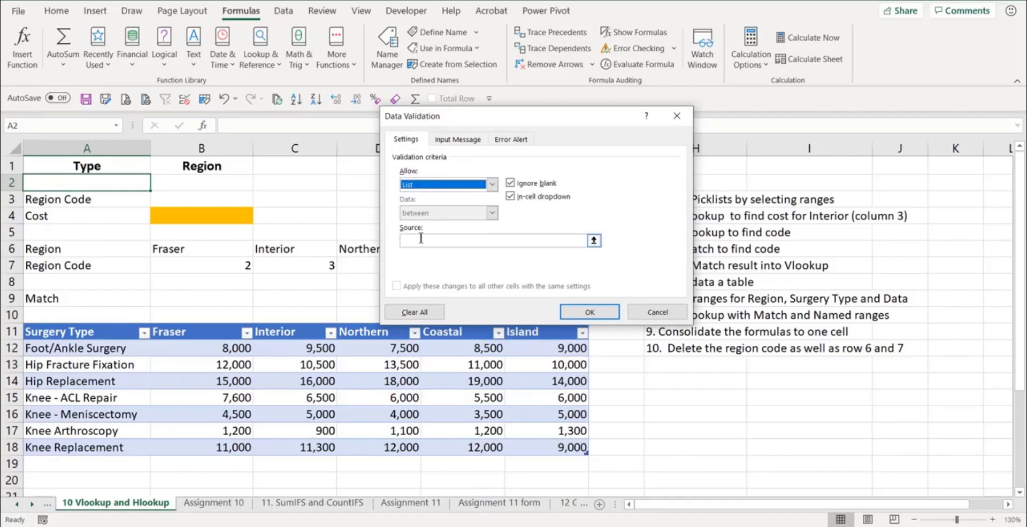
{"action": "left_click", "coordinate": [421, 239]}
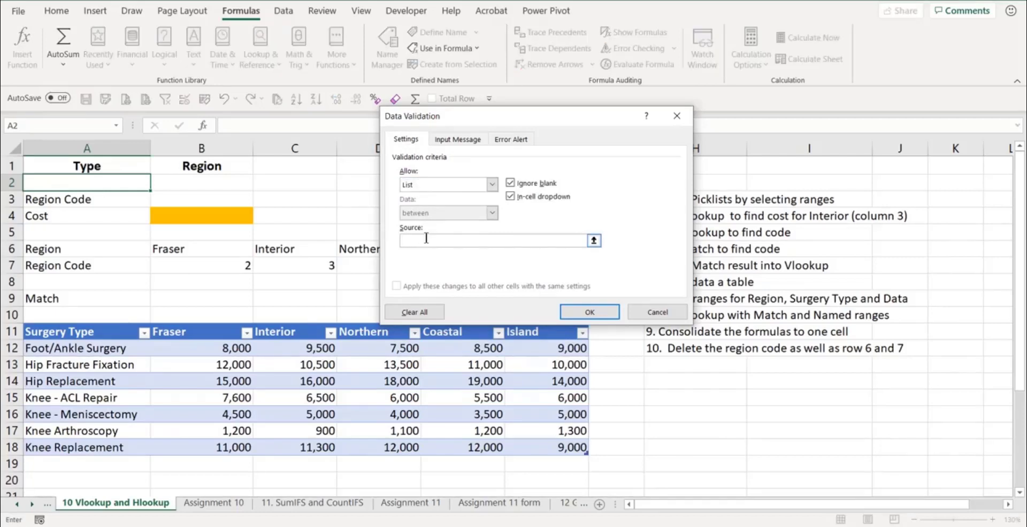
{"action": "key", "text": "F3"}
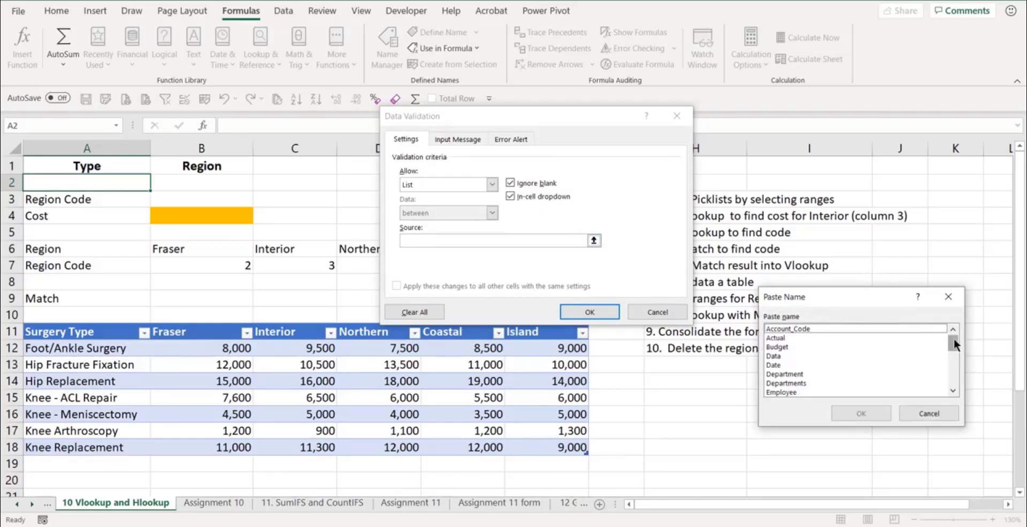
{"action": "left_click_drag", "start_coordinate": [954, 338], "coordinate": [949, 371]}
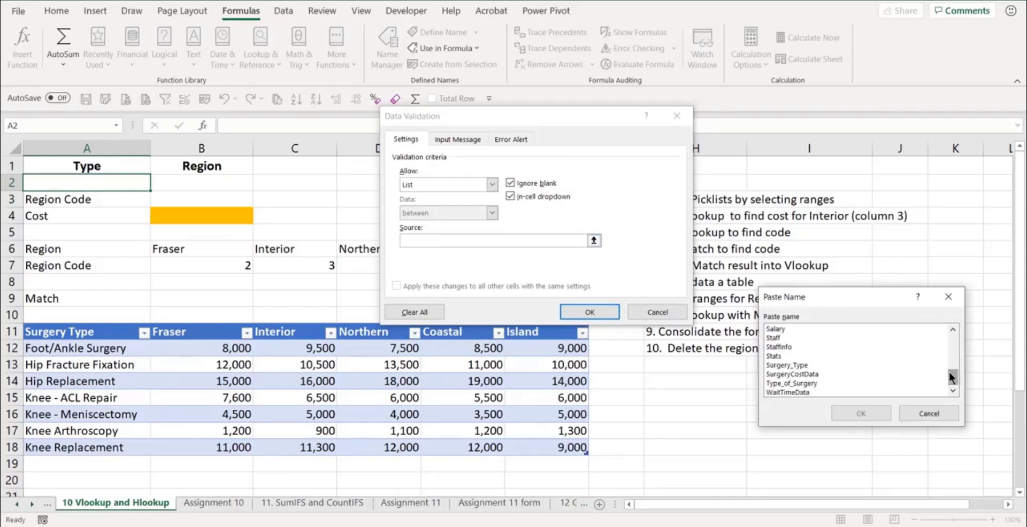
{"action": "left_click", "coordinate": [794, 364]}
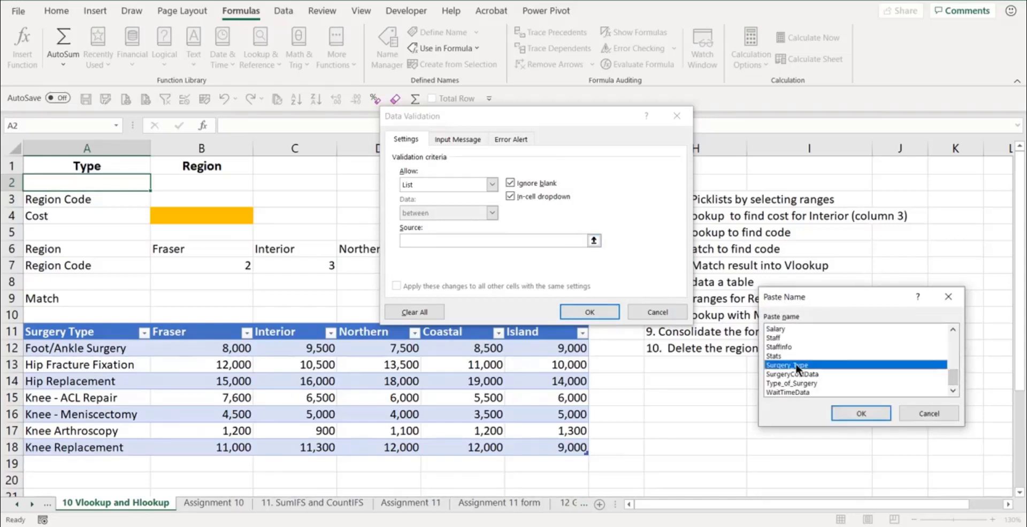
{"action": "left_click", "coordinate": [861, 413]}
{"action": "left_click", "coordinate": [595, 308]}
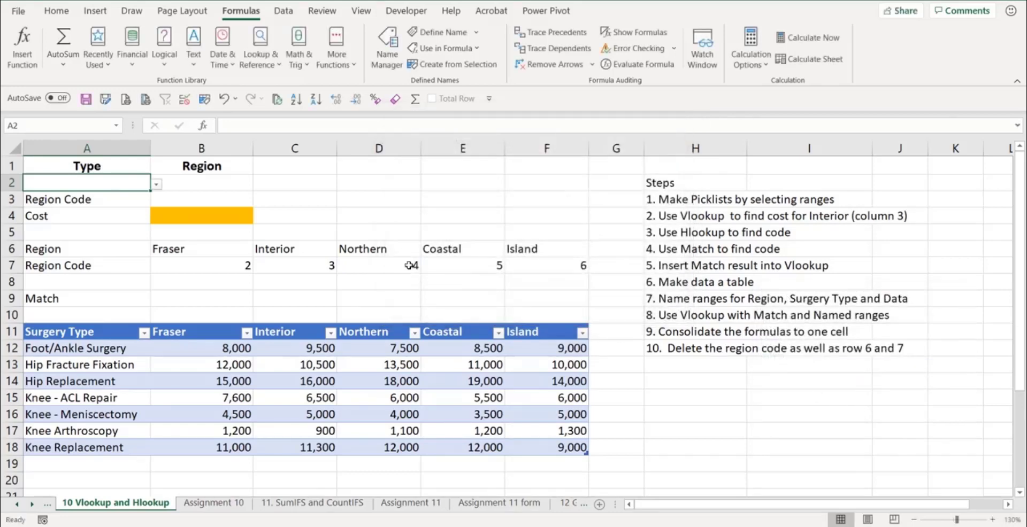
- Add a list data validation dropdown to cell B2 using the Region named range as source
{"action": "left_click", "coordinate": [203, 181]}
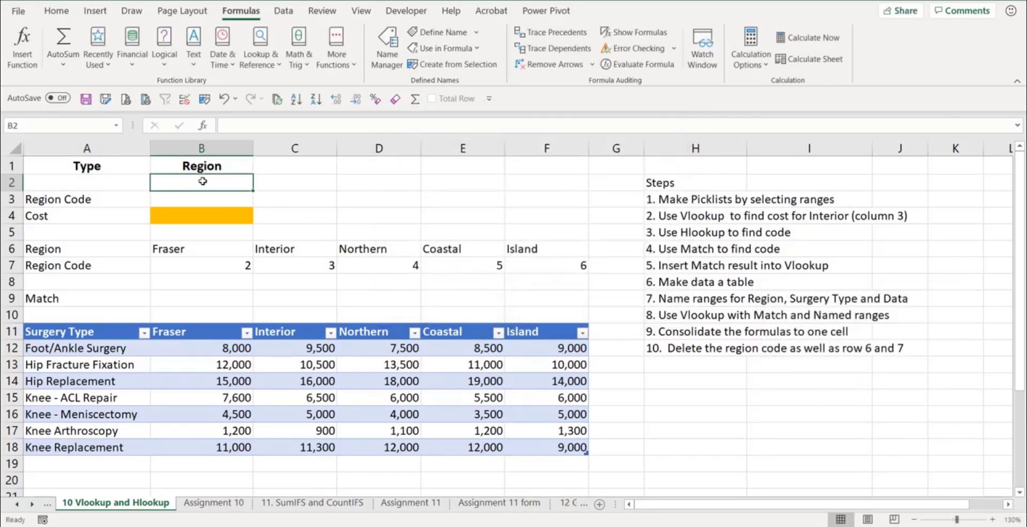
{"action": "left_click", "coordinate": [184, 98]}
{"action": "left_click", "coordinate": [490, 185]}
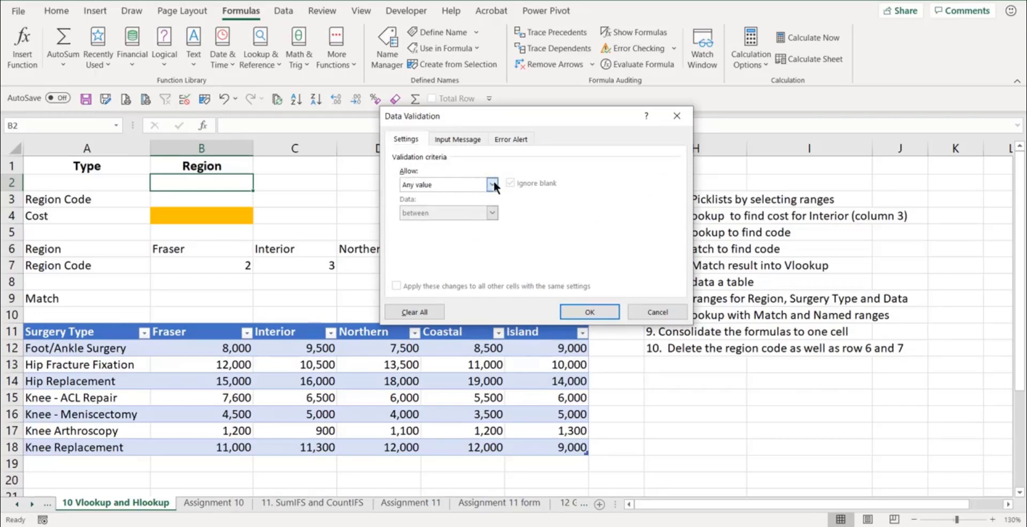
{"action": "left_click", "coordinate": [444, 220]}
{"action": "left_click", "coordinate": [431, 242]}
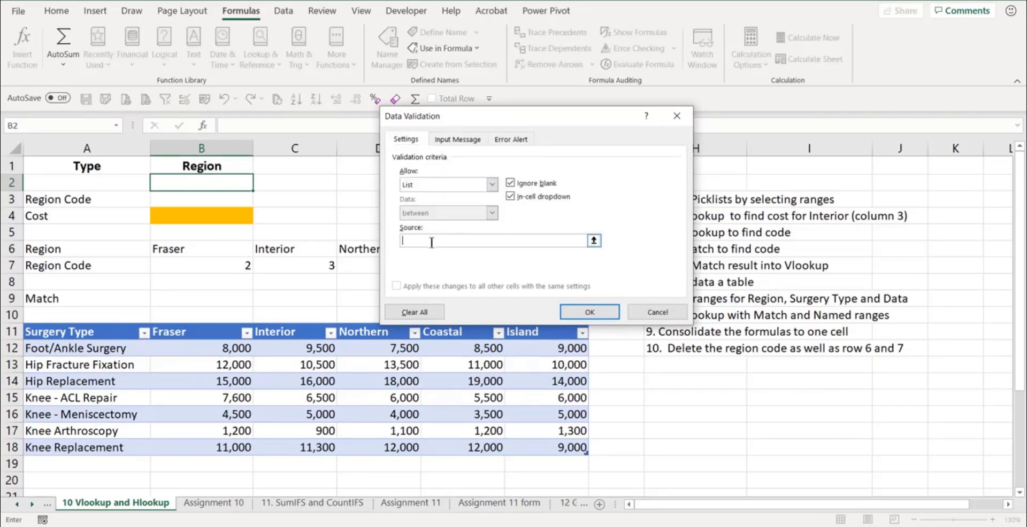
{"action": "key", "text": "F3"}
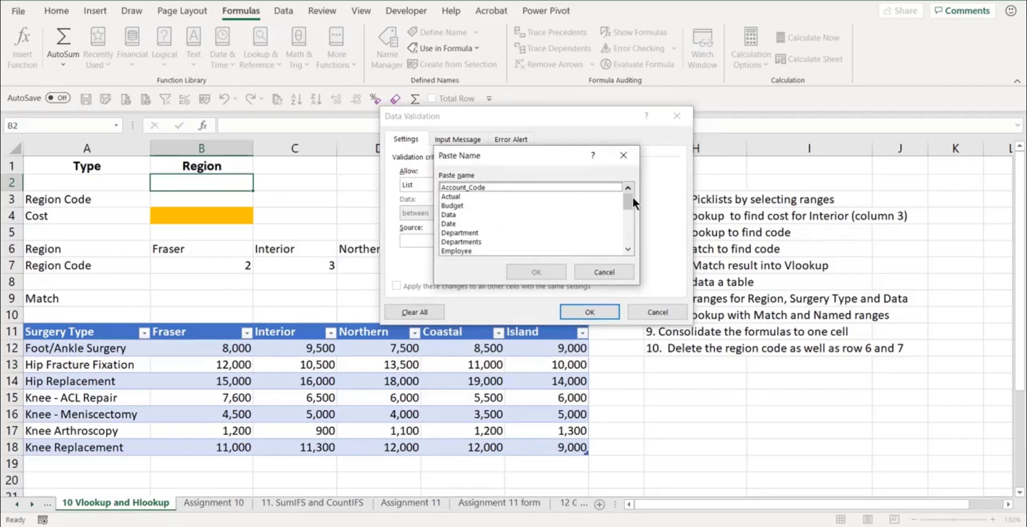
{"action": "left_click_drag", "start_coordinate": [632, 197], "coordinate": [620, 223]}
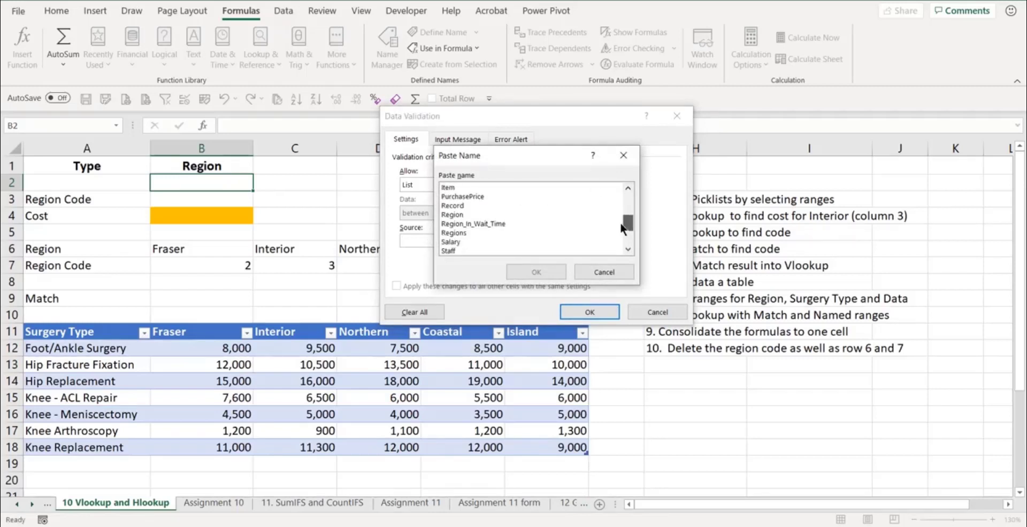
{"action": "left_click", "coordinate": [451, 215]}
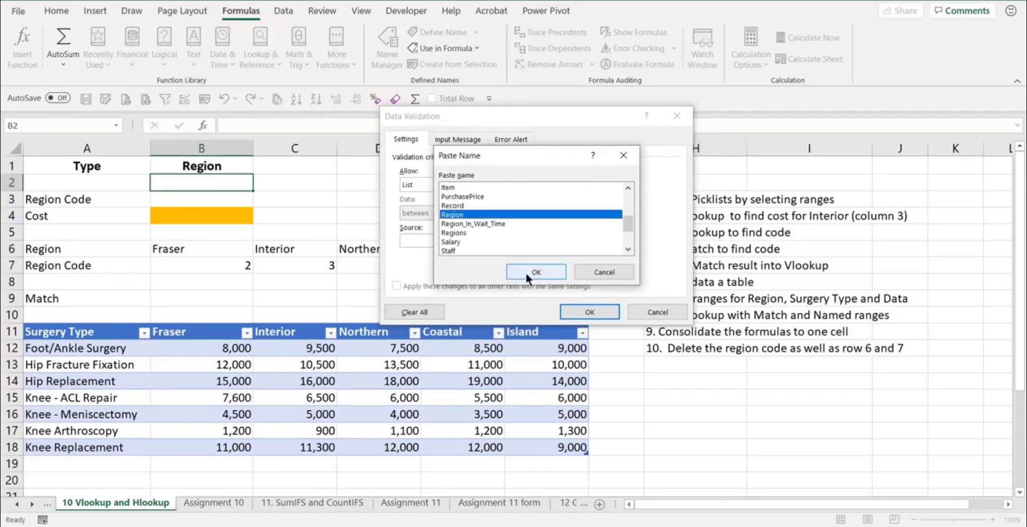
{"action": "left_click", "coordinate": [525, 273]}
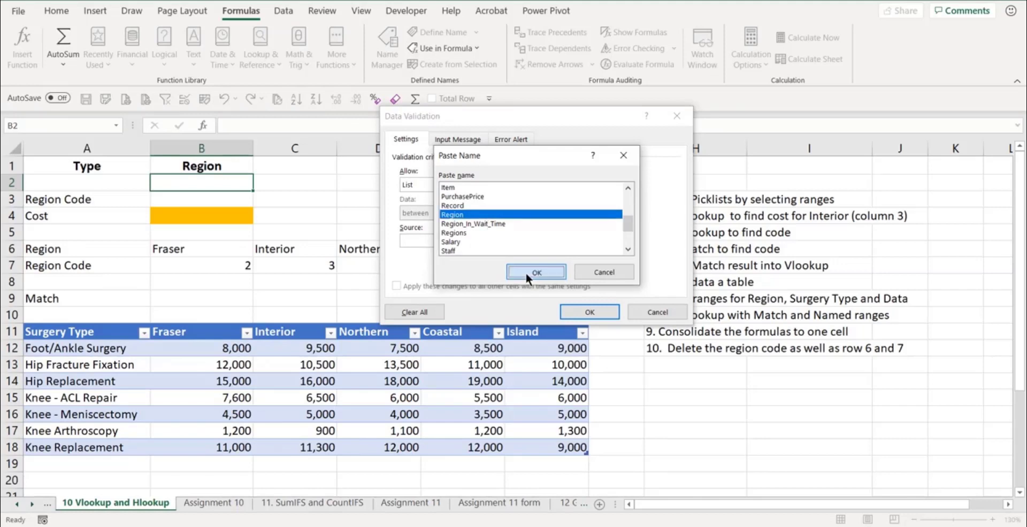
{"action": "left_click", "coordinate": [587, 312]}
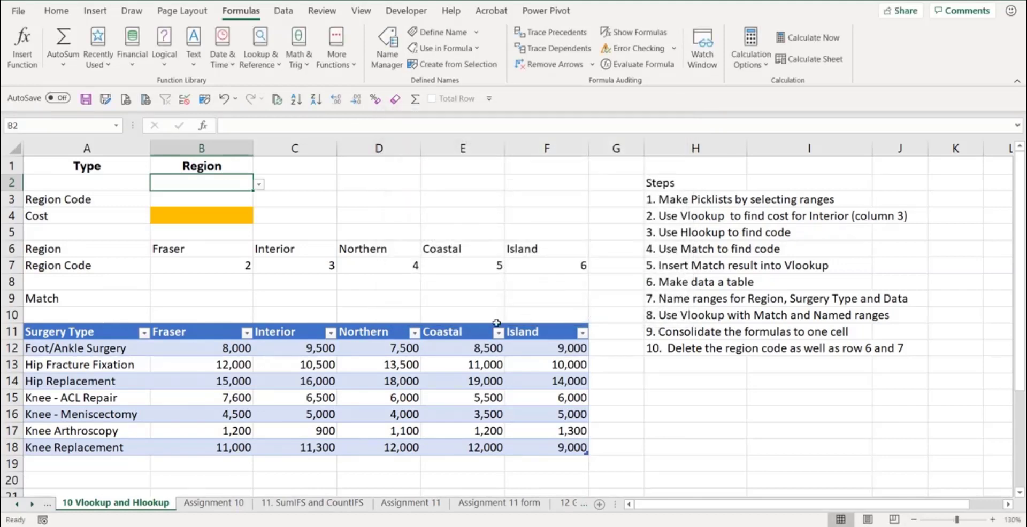
- Choose Northern as the region in B2 and Knee - Meniscectomy as the type in A2 from the dropdowns
{"action": "left_click", "coordinate": [260, 185]}
{"action": "left_click", "coordinate": [171, 221]}
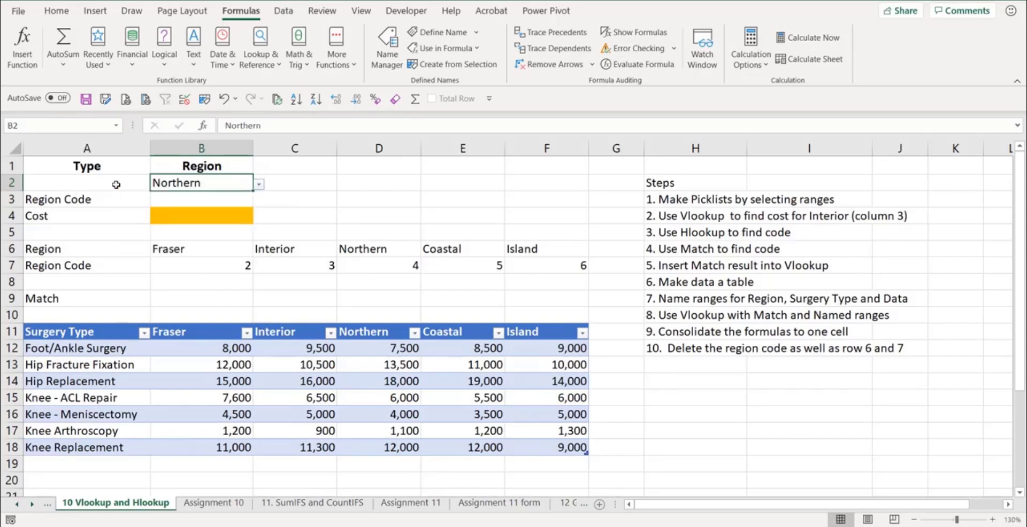
{"action": "left_click", "coordinate": [116, 184]}
{"action": "left_click", "coordinate": [156, 184]}
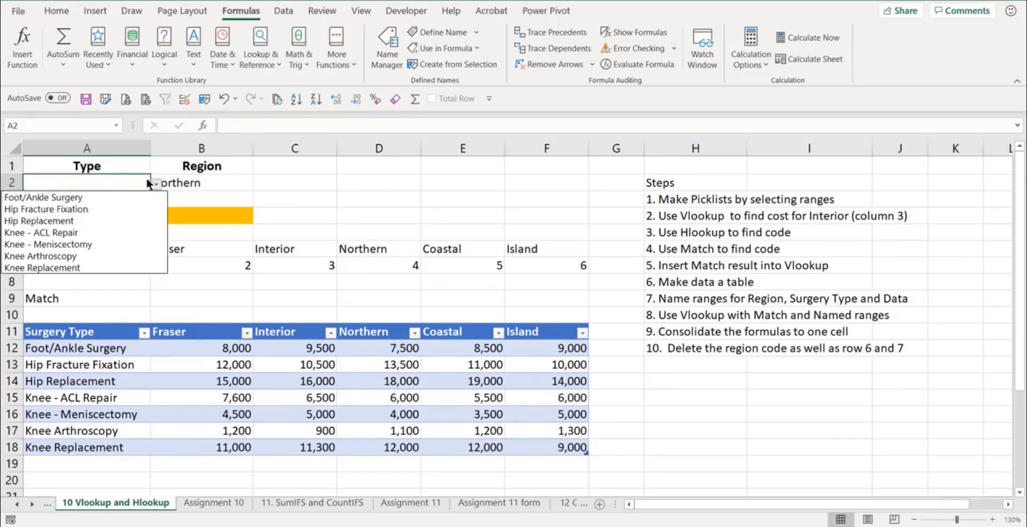
{"action": "left_click", "coordinate": [66, 245]}
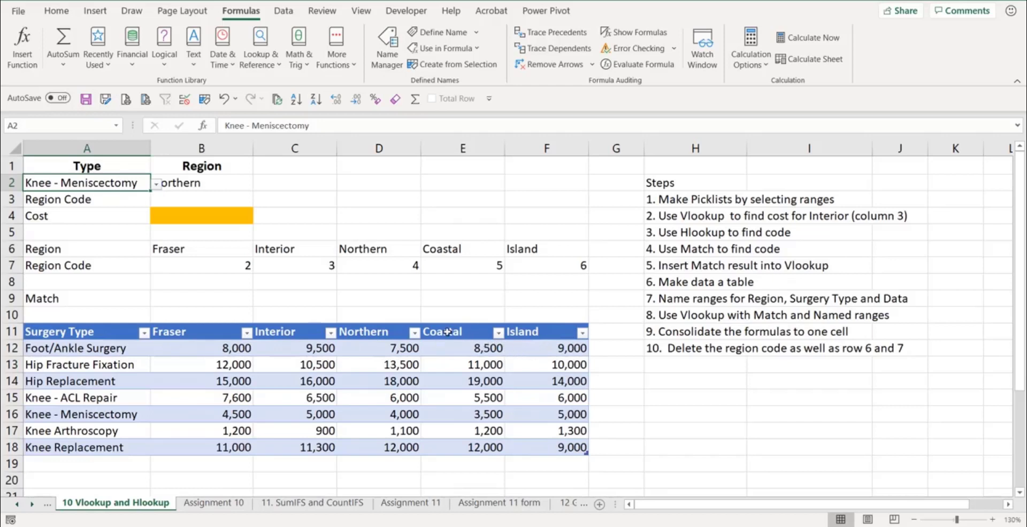
- Enter an exact-match HLOOKUP in B3 returning the region code: =HLOOKUP(B2,B6:F7,2,FALSE)
{"action": "left_click", "coordinate": [182, 200]}
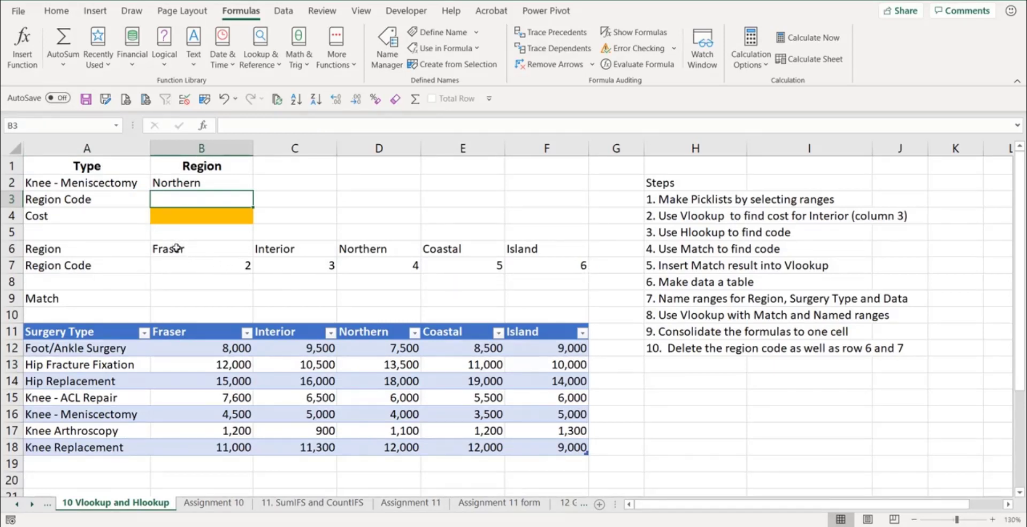
{"action": "left_click_drag", "start_coordinate": [176, 248], "coordinate": [530, 249]}
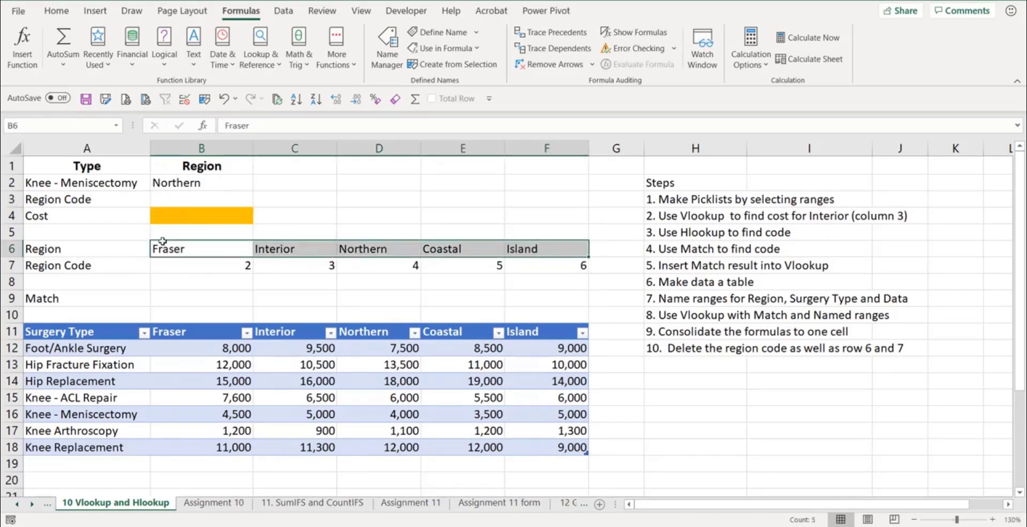
{"action": "left_click", "coordinate": [191, 200]}
{"action": "type", "text": "="}
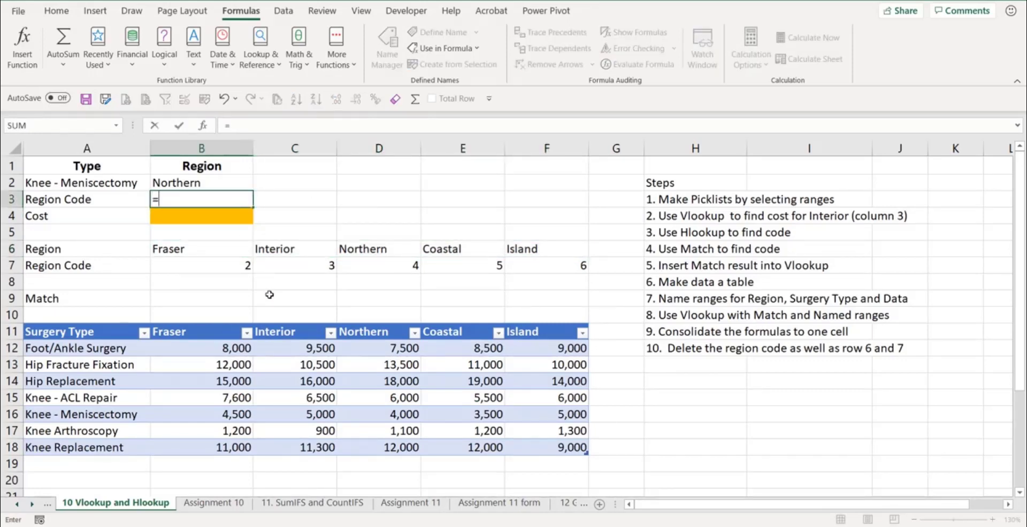
{"action": "type", "text": "hlo"}
{"action": "key", "text": "Tab"}
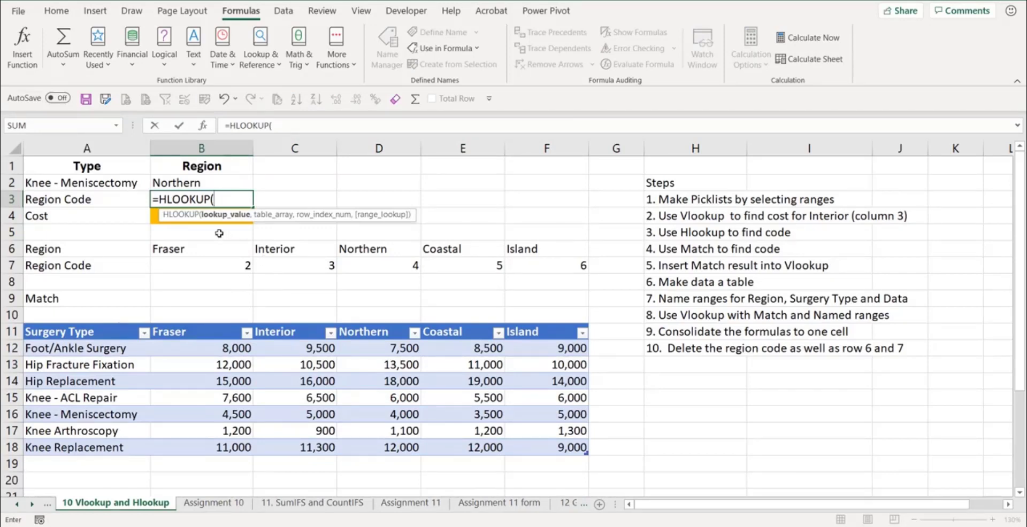
{"action": "left_click", "coordinate": [196, 179]}
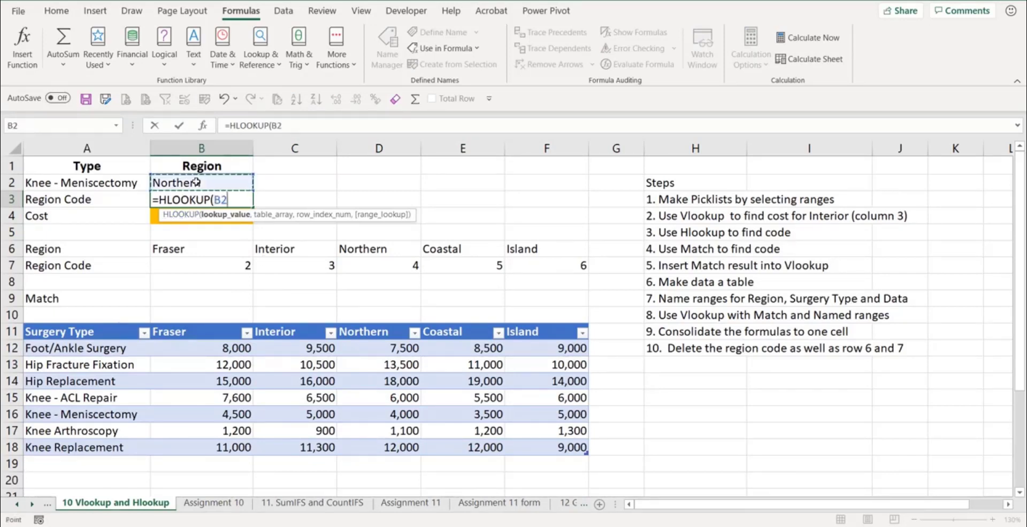
{"action": "type", "text": ","}
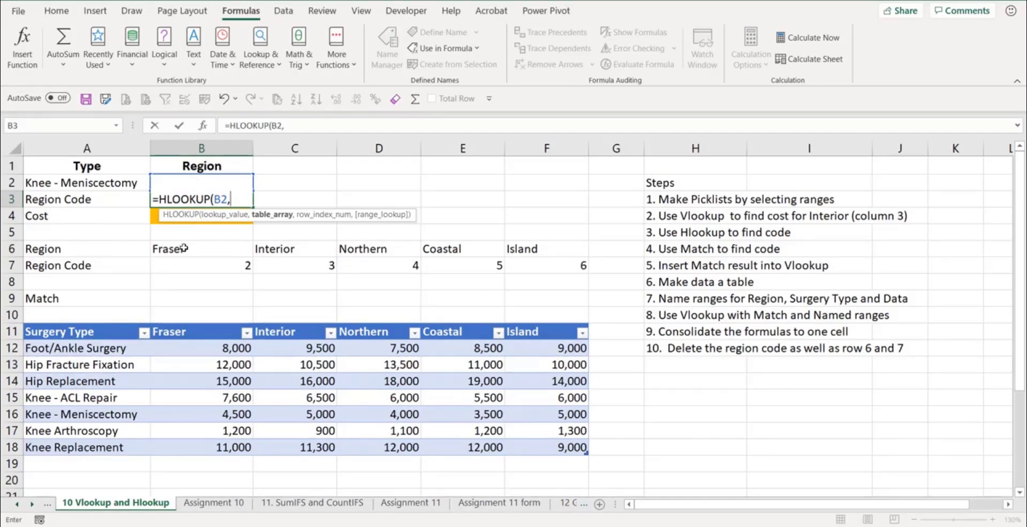
{"action": "left_click_drag", "start_coordinate": [183, 249], "coordinate": [535, 267]}
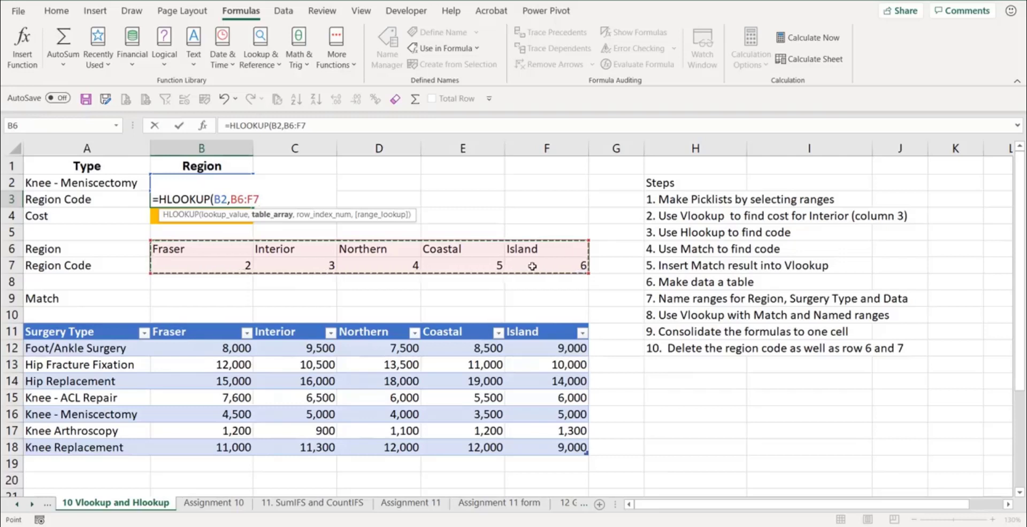
{"action": "type", "text": ","}
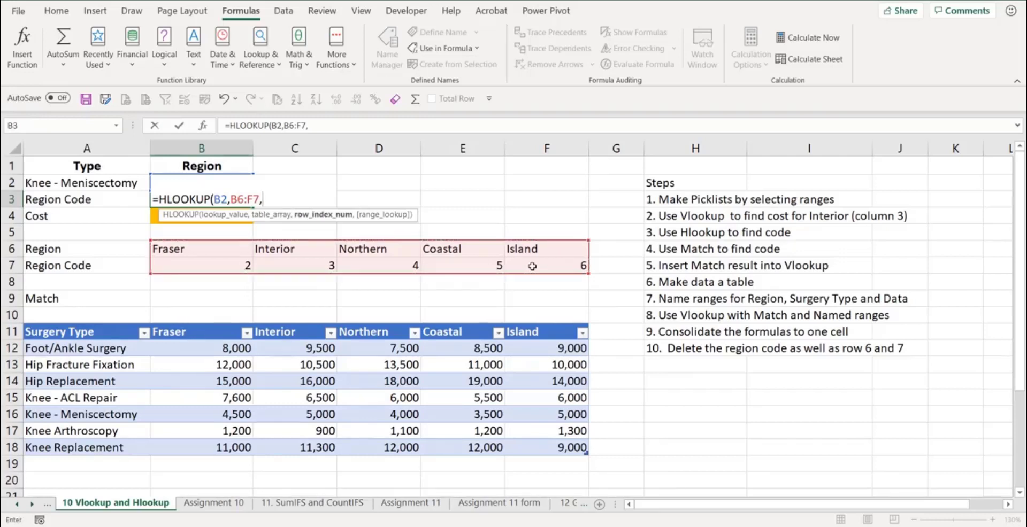
{"action": "type", "text": "2,"}
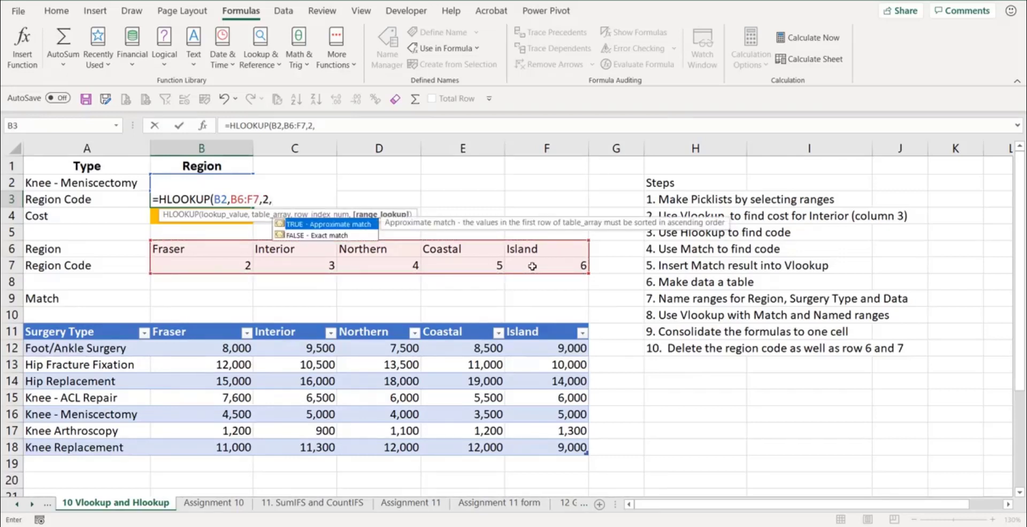
{"action": "key", "text": "Down"}
{"action": "key", "text": "Tab"}
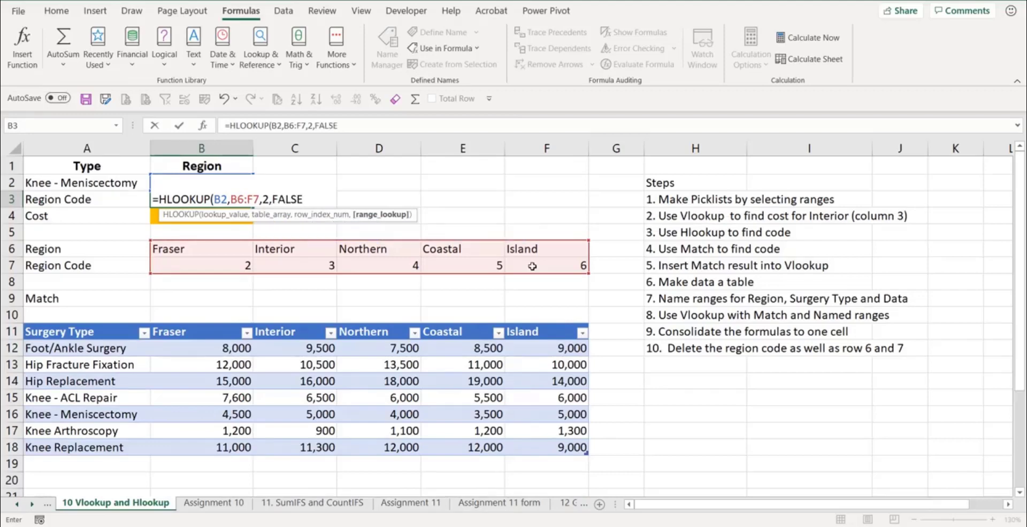
{"action": "key", "text": "Return"}
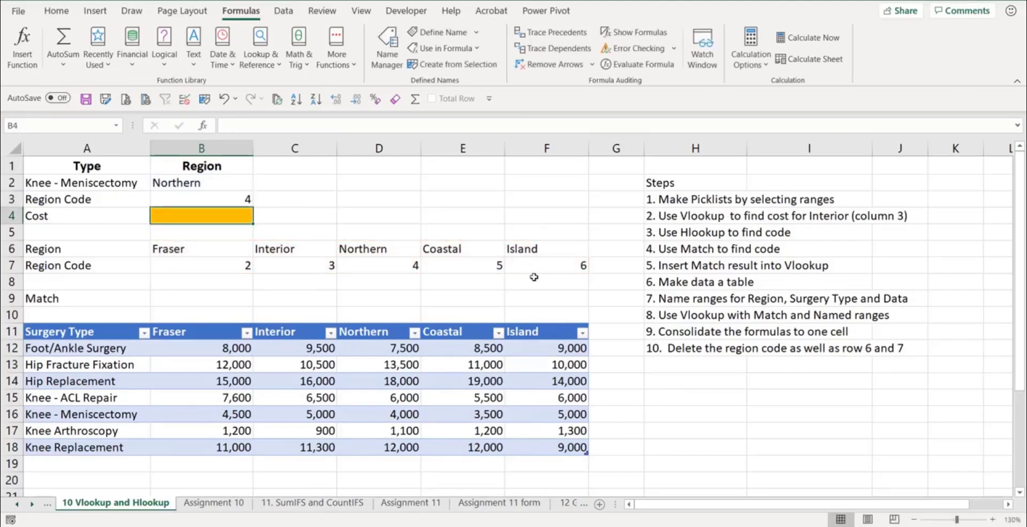
- Enter an exact-match VLOOKUP in B4 for the cost: =VLOOKUP(A2,SurgeryCostData,b3,FALSE)
{"action": "left_click", "coordinate": [239, 183]}
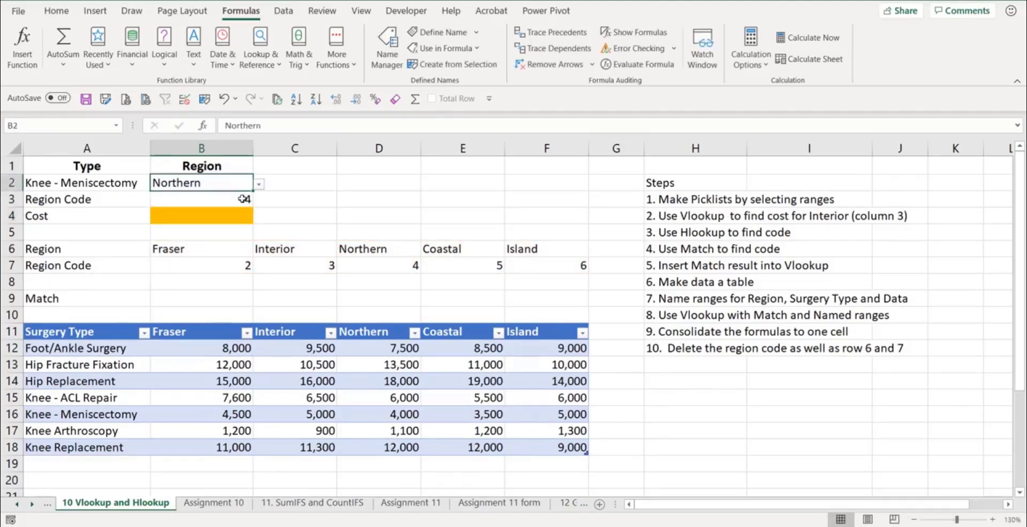
{"action": "left_click", "coordinate": [243, 200]}
{"action": "left_click", "coordinate": [385, 266]}
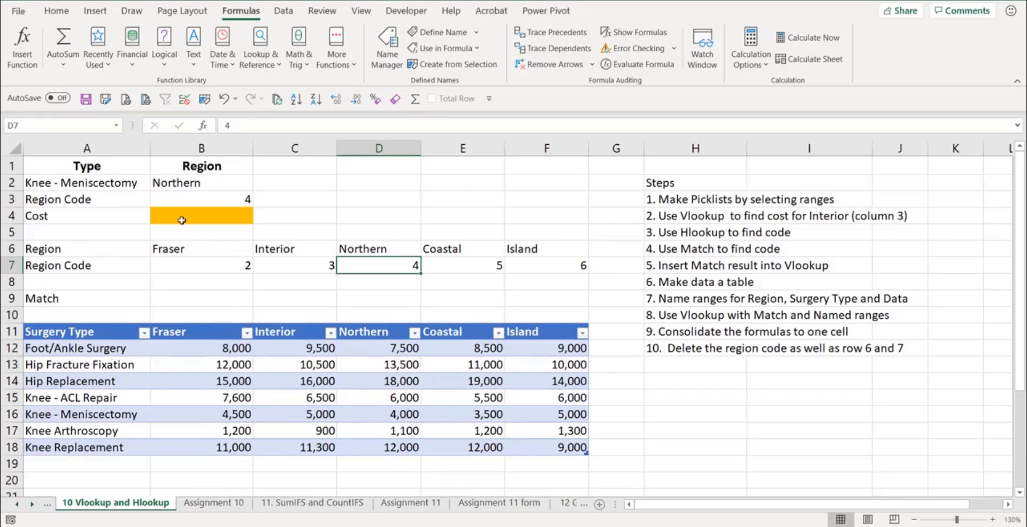
{"action": "left_click", "coordinate": [182, 219]}
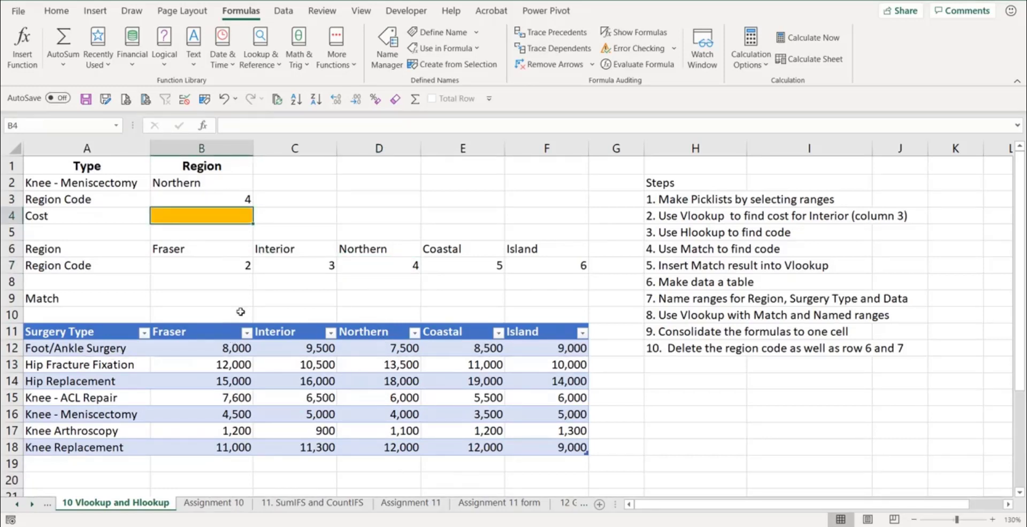
{"action": "type", "text": "="}
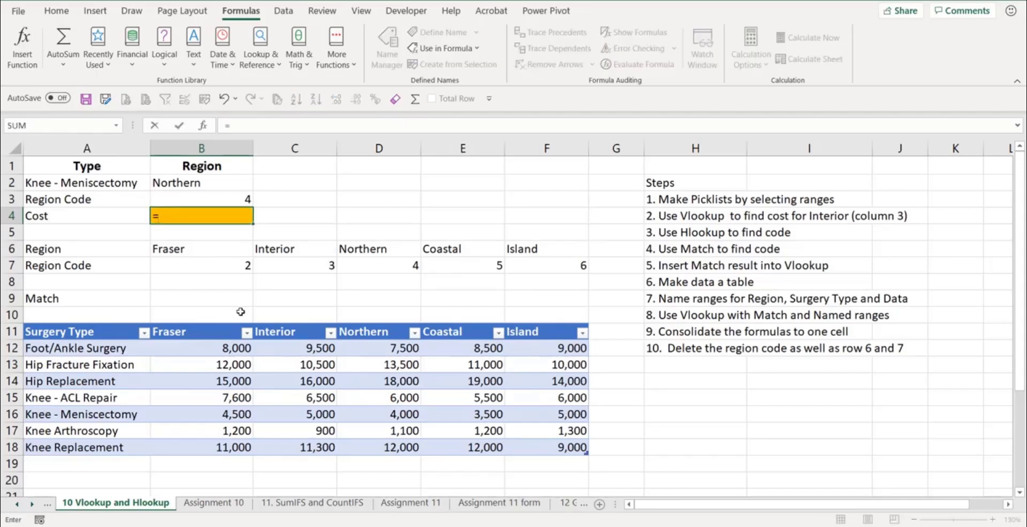
{"action": "type", "text": "vl"}
{"action": "key", "text": "Tab"}
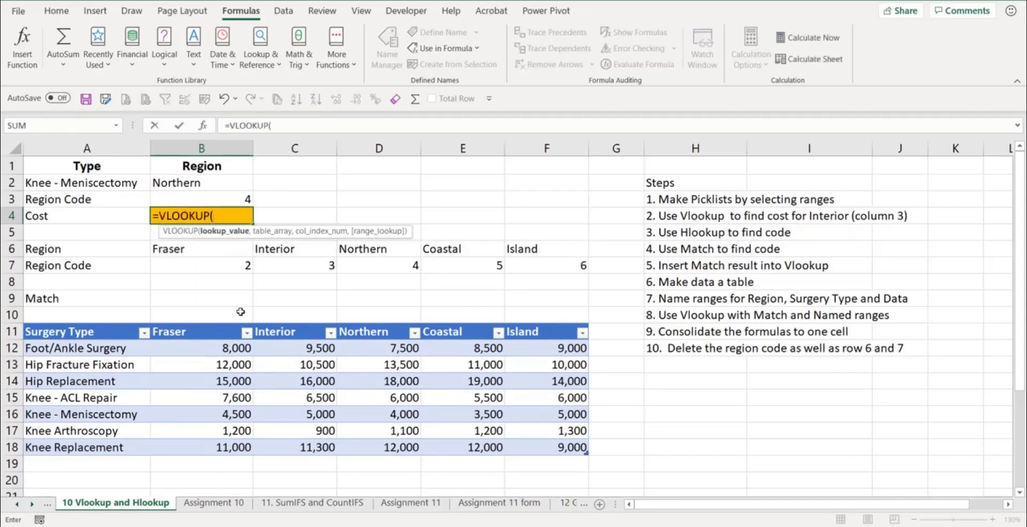
{"action": "left_click", "coordinate": [95, 186]}
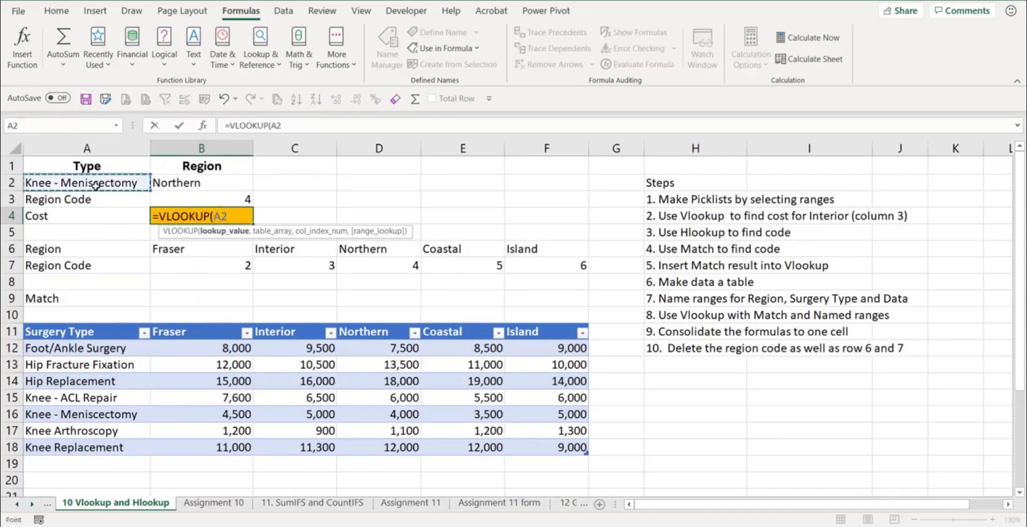
{"action": "type", "text": ","}
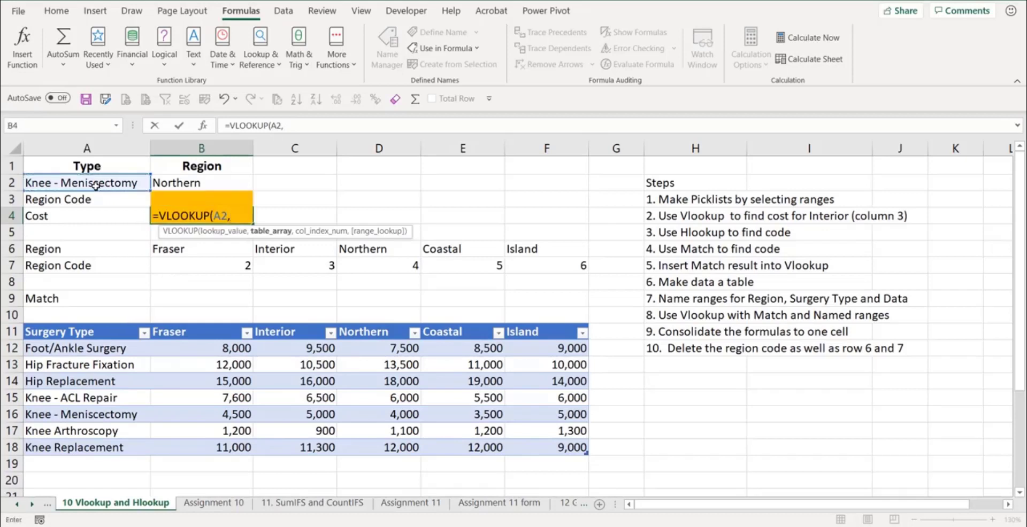
{"action": "type", "text": "sur"}
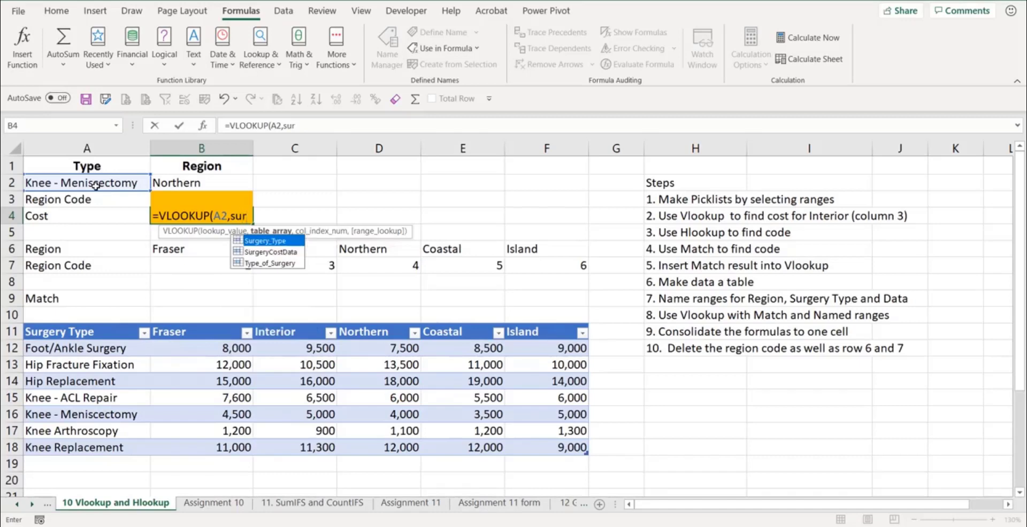
{"action": "key", "text": "Down"}
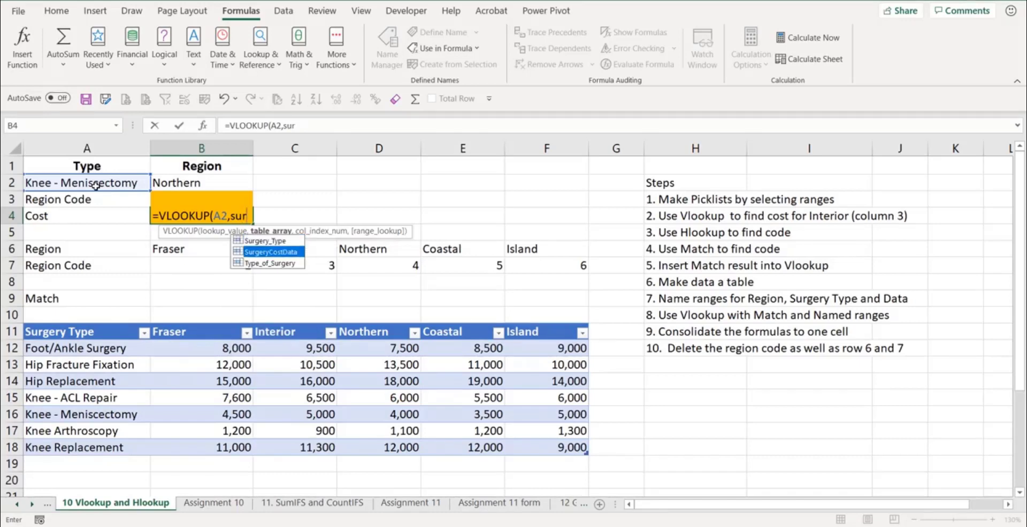
{"action": "key", "text": "Tab"}
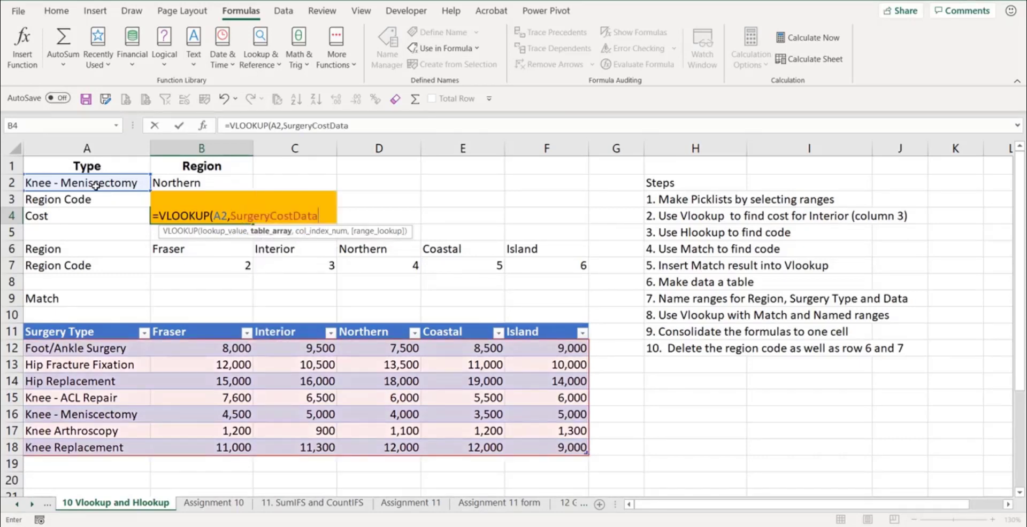
{"action": "type", "text": ","}
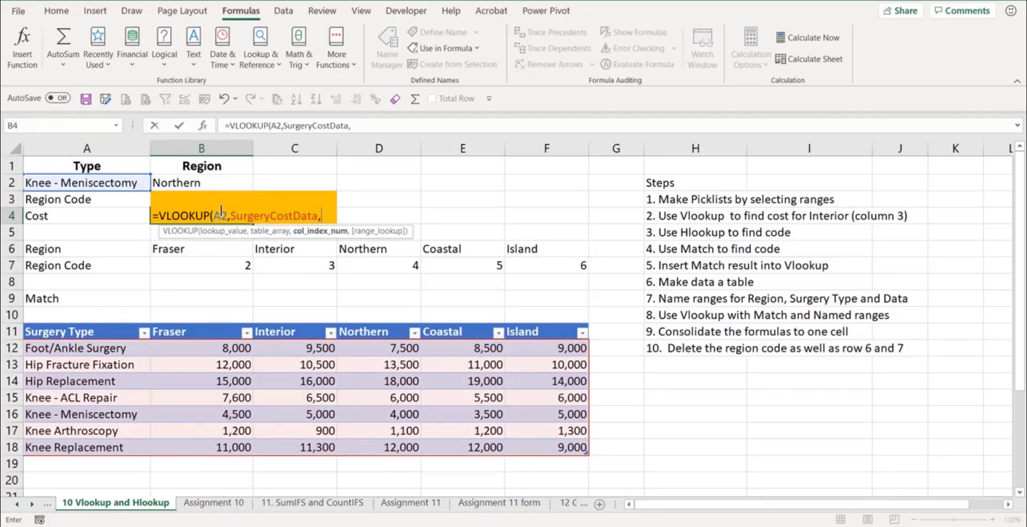
{"action": "type", "text": "b3,"}
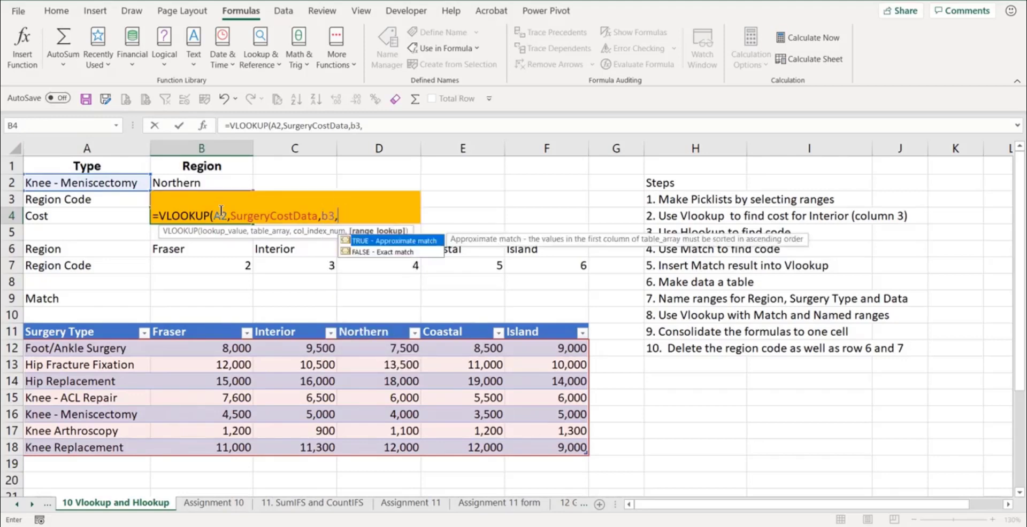
{"action": "key", "text": "Down"}
{"action": "key", "text": "Tab"}
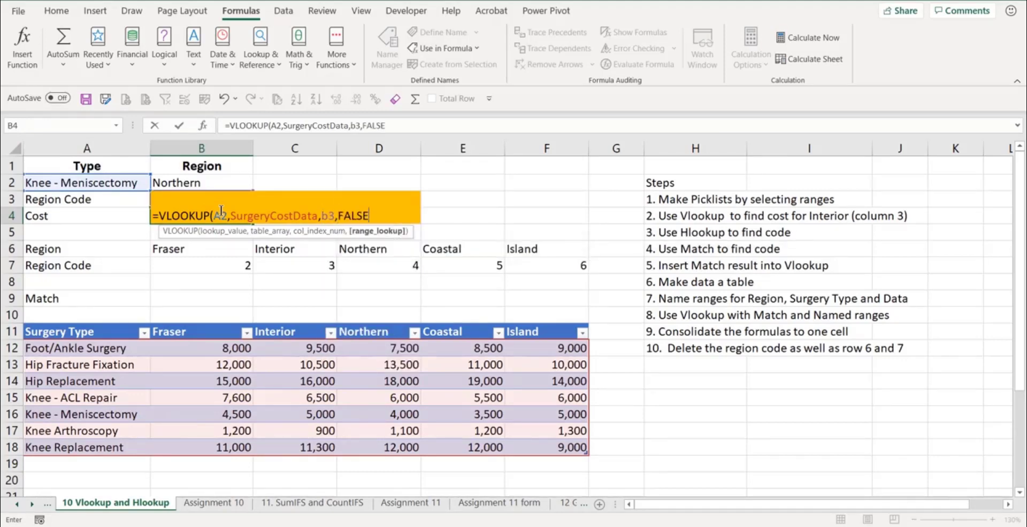
{"action": "key", "text": "Return"}
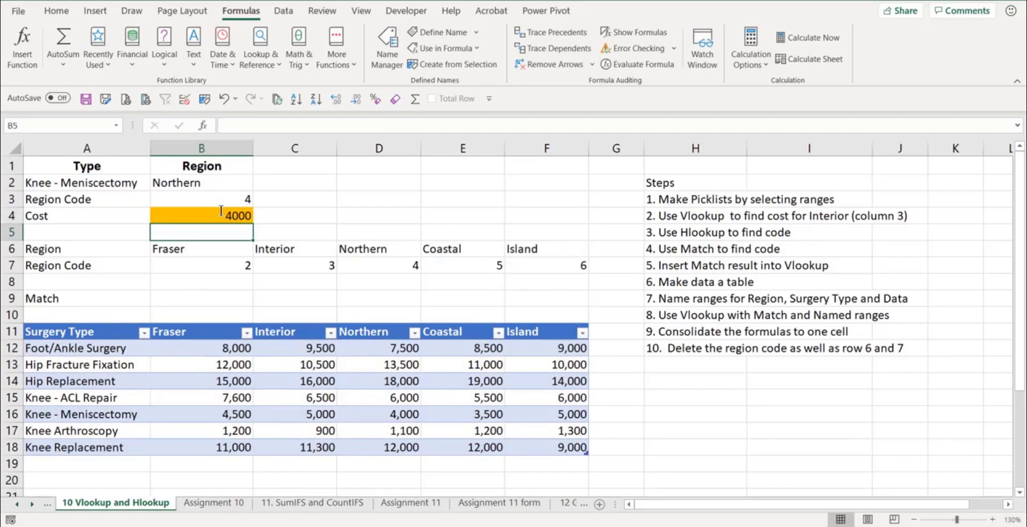
- Test the lookups by choosing Fraser as region in B2 and Foot/Ankle Surgery as type in A2
{"action": "left_click", "coordinate": [191, 184]}
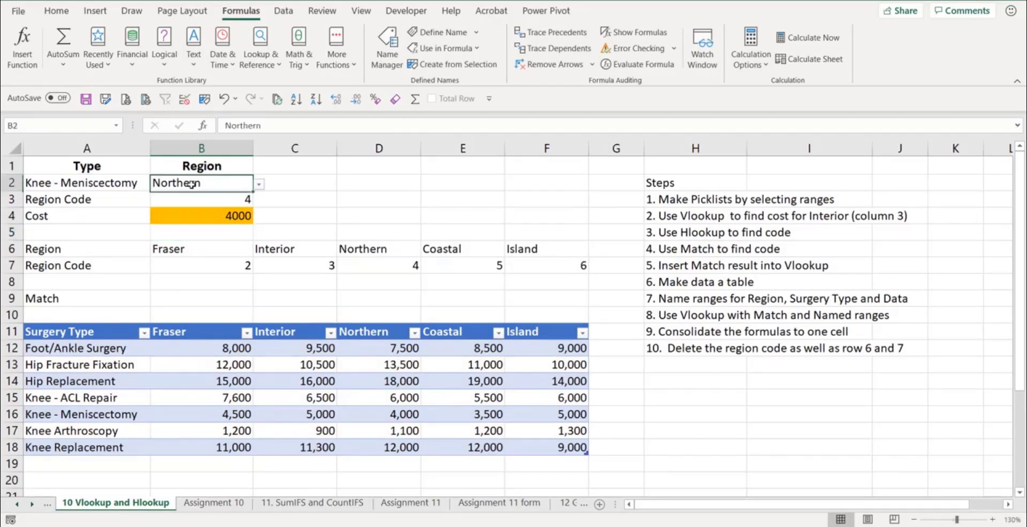
{"action": "left_click", "coordinate": [258, 184]}
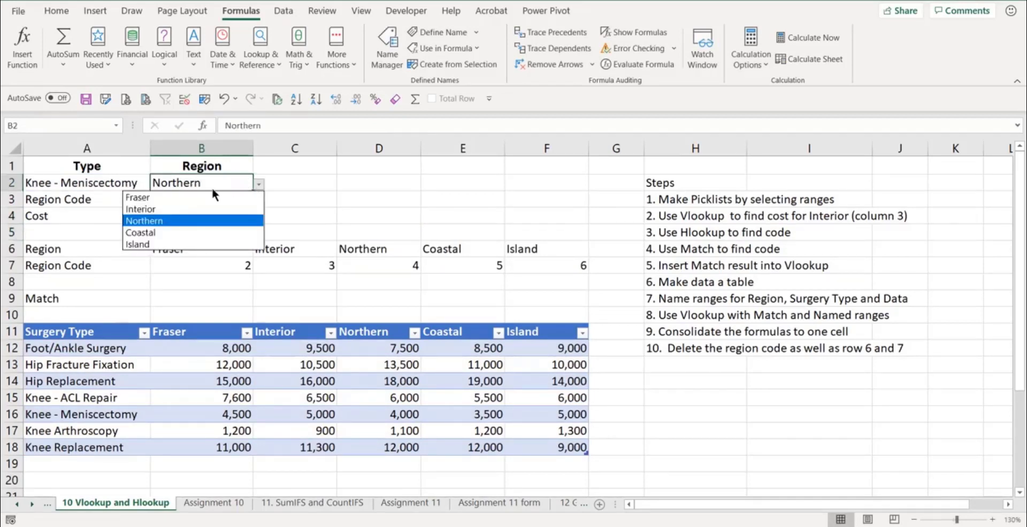
{"action": "left_click", "coordinate": [171, 196]}
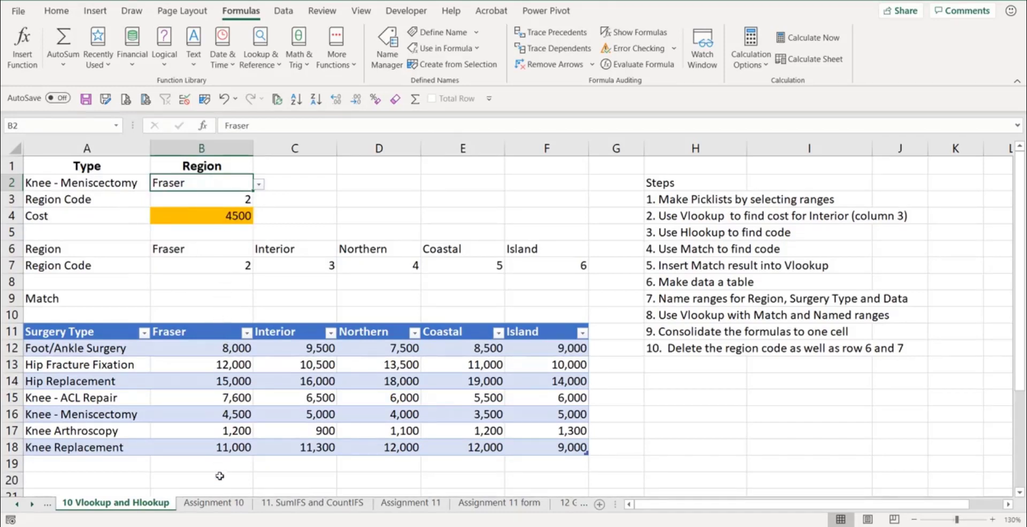
{"action": "left_click", "coordinate": [134, 182]}
{"action": "left_click", "coordinate": [156, 183]}
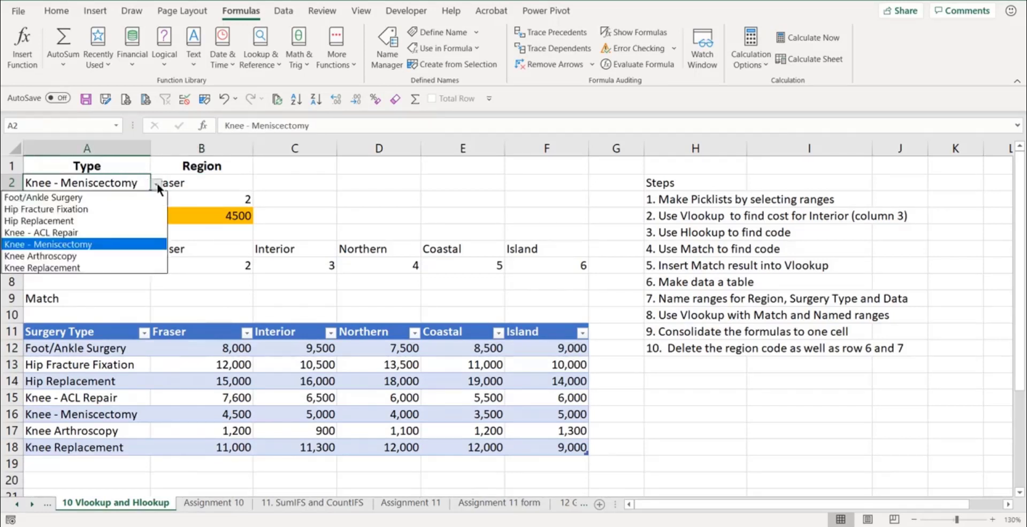
{"action": "left_click", "coordinate": [110, 198]}
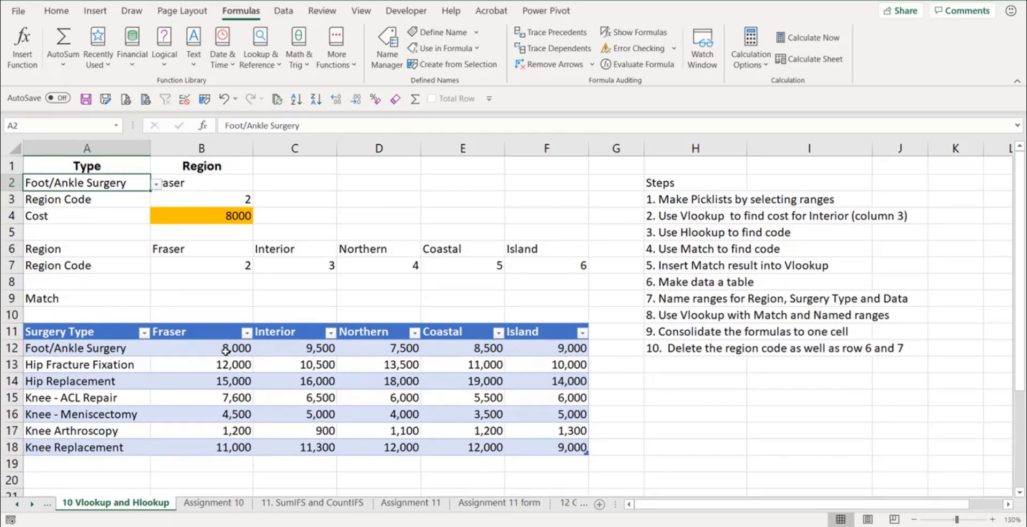
- Enter a MATCH in B9 finding the region among the table headers: =MATCH(B2,Table22[[#Headers],[Fraser]:[Island]])
{"action": "left_click", "coordinate": [209, 202]}
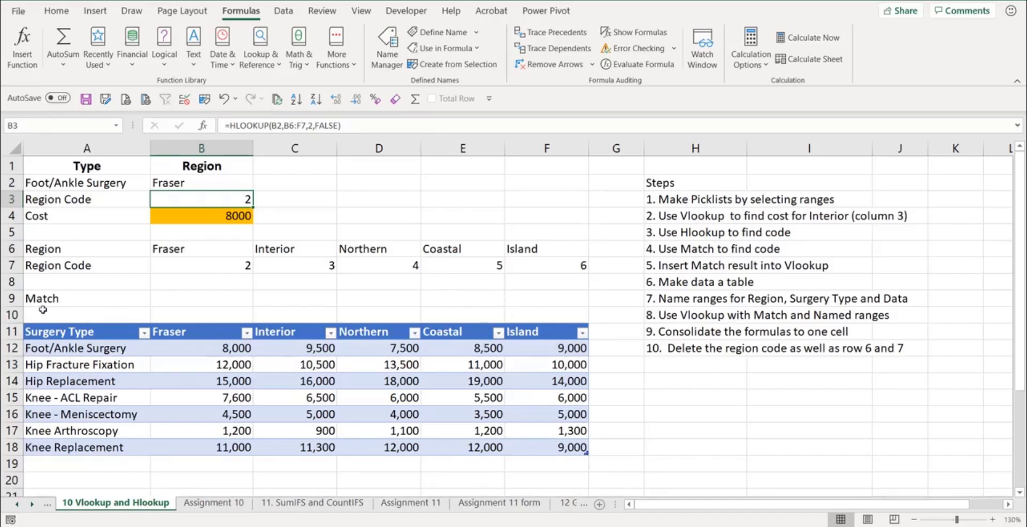
{"action": "left_click", "coordinate": [193, 299]}
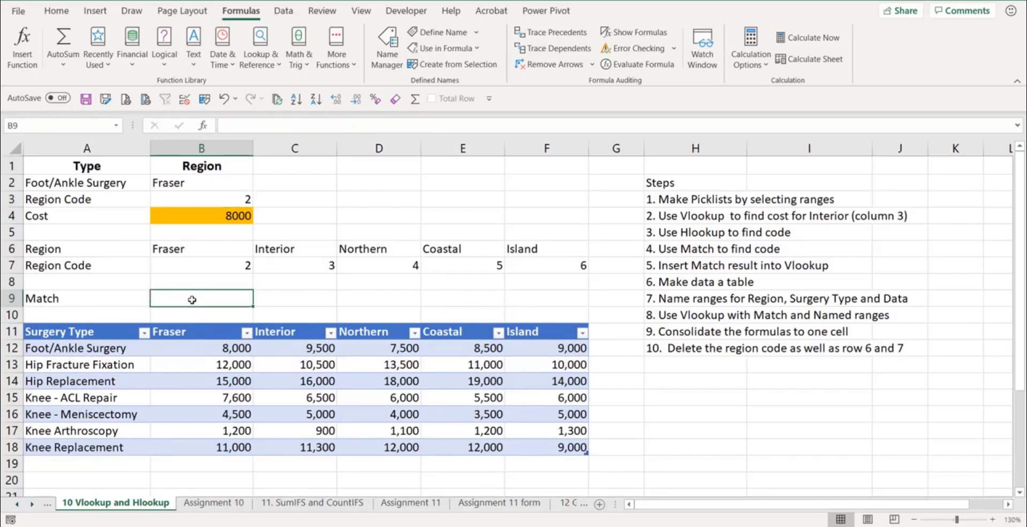
{"action": "type", "text": "=match"}
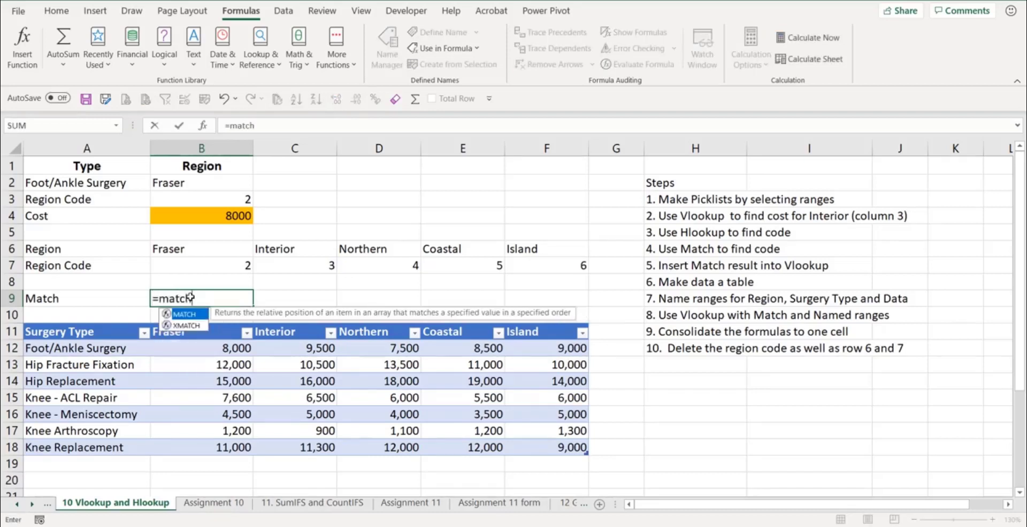
{"action": "key", "text": "Tab"}
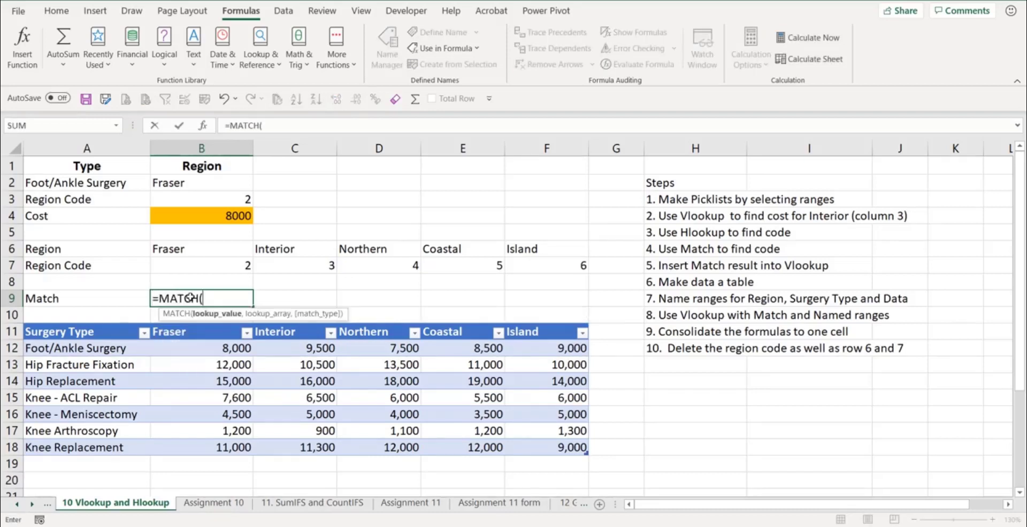
{"action": "left_click", "coordinate": [187, 182]}
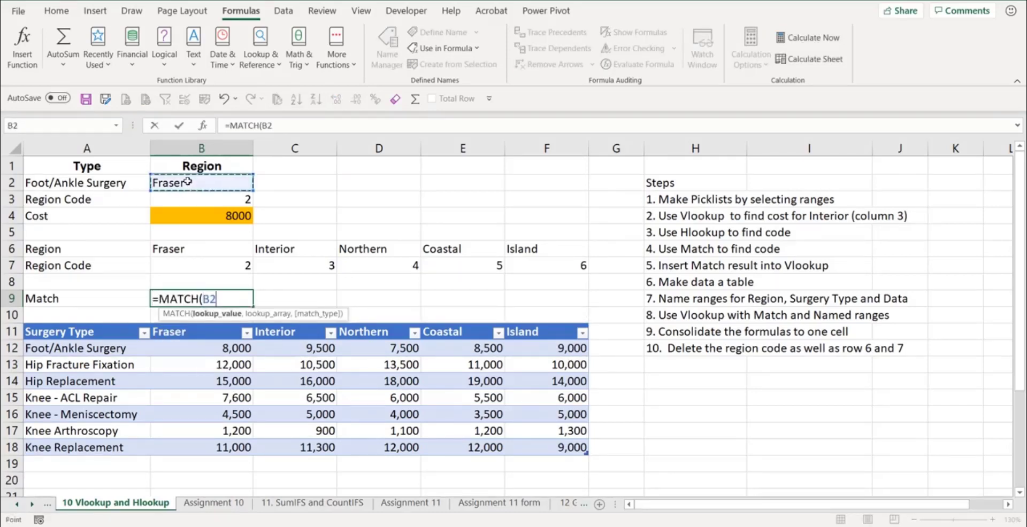
{"action": "type", "text": ","}
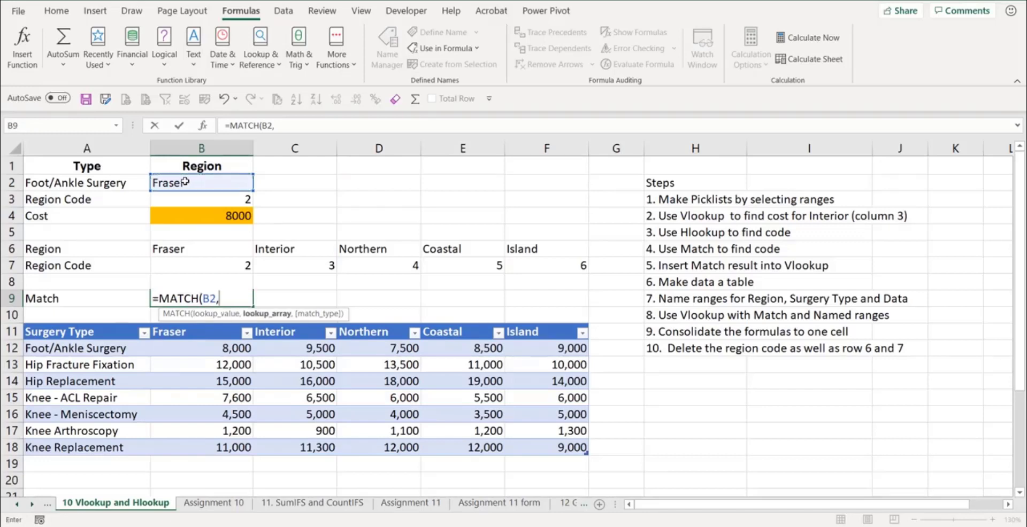
{"action": "left_click", "coordinate": [171, 333]}
{"action": "left_click_drag", "start_coordinate": [172, 333], "coordinate": [546, 332]}
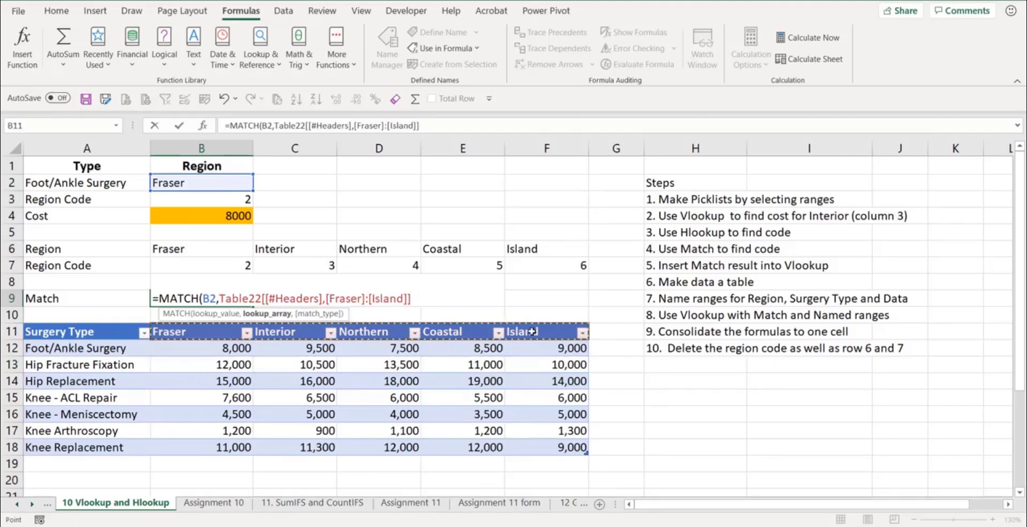
{"action": "key", "text": "Return"}
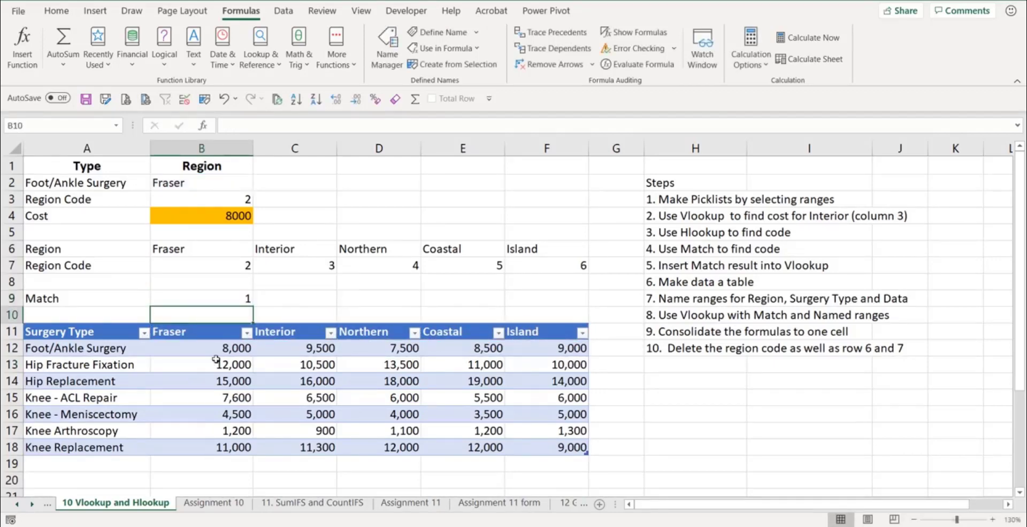
- Choose Northern as the region in B2 from the dropdown
{"action": "left_click", "coordinate": [245, 186]}
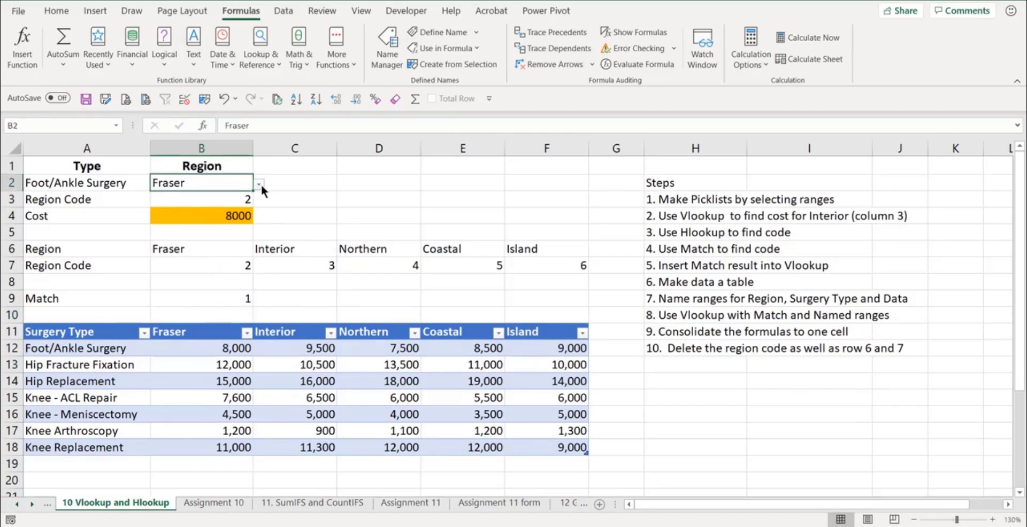
{"action": "left_click", "coordinate": [259, 185]}
{"action": "left_click", "coordinate": [177, 221]}
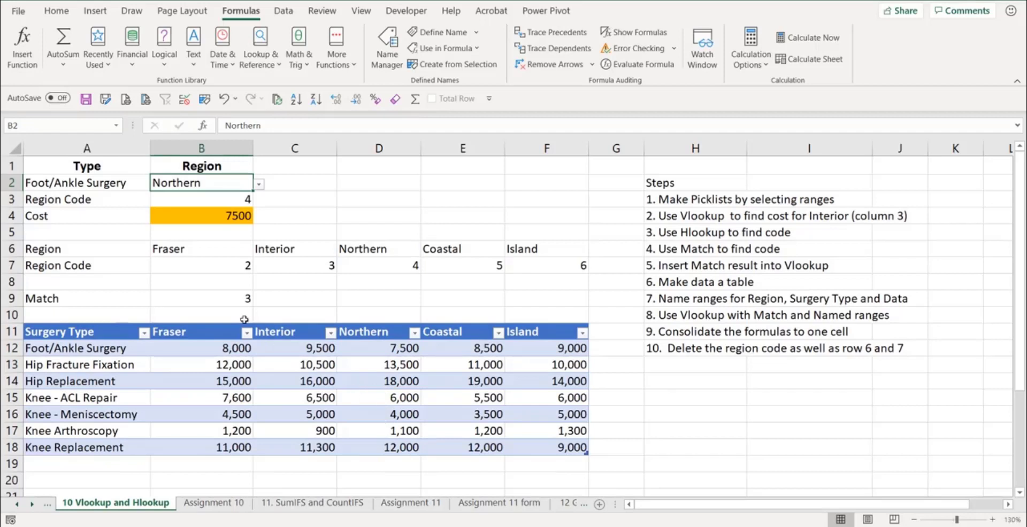
- Try appending a comparison to the end of the MATCH formula in B9
{"action": "left_click", "coordinate": [221, 299]}
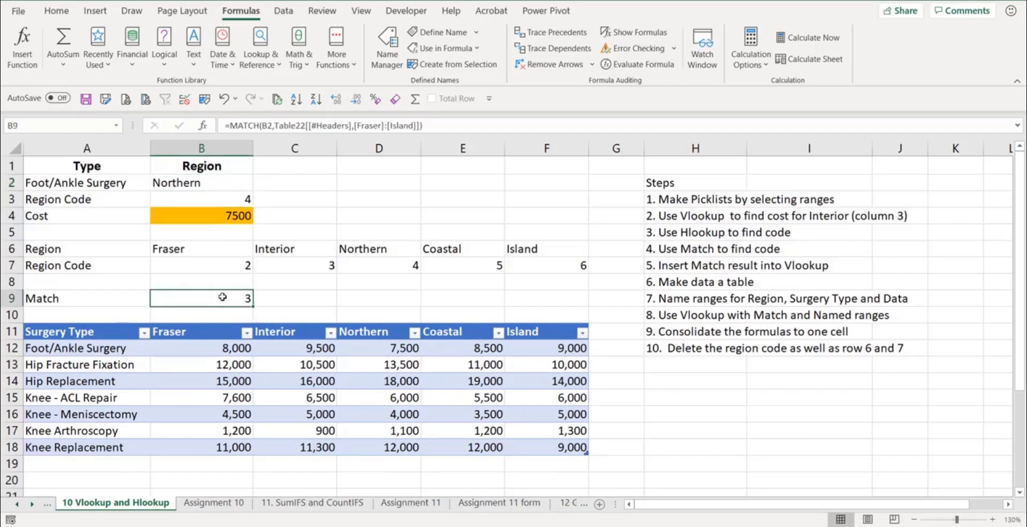
{"action": "left_click", "coordinate": [444, 128]}
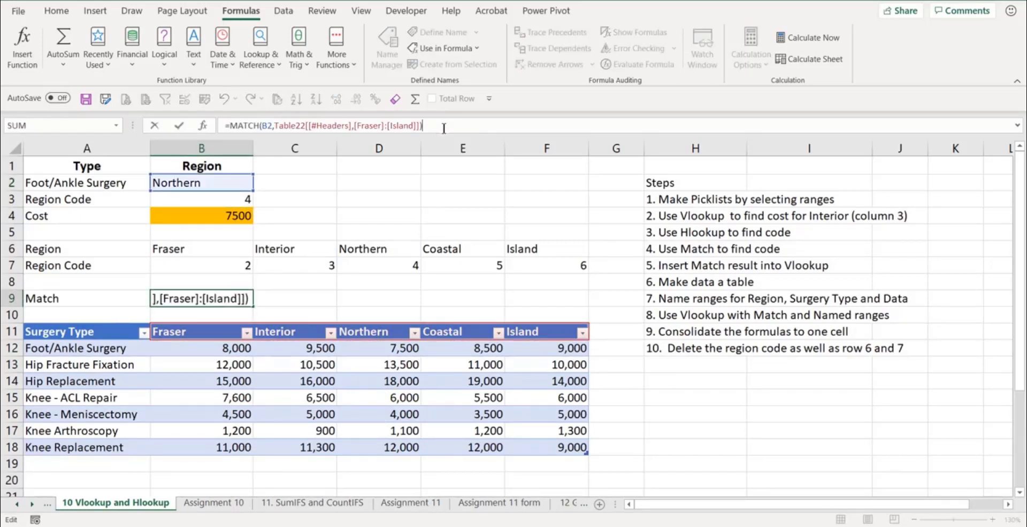
{"action": "type", "text": "=1"}
{"action": "key", "text": "Return"}
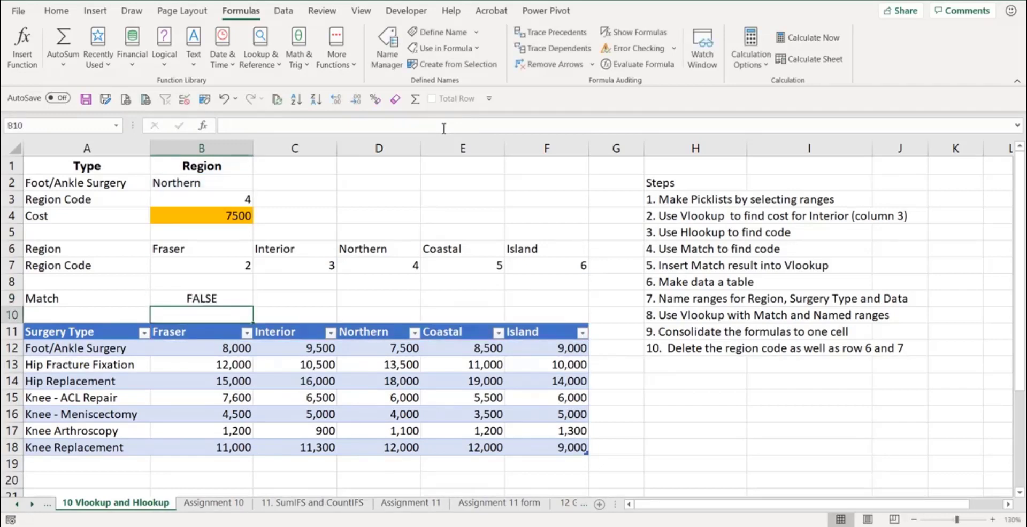
- Edit the B9 formula to add 1 to the result: =MATCH(B2,Table22[[#Headers],[Fraser]:[Island]])+1
{"action": "left_click", "coordinate": [237, 294]}
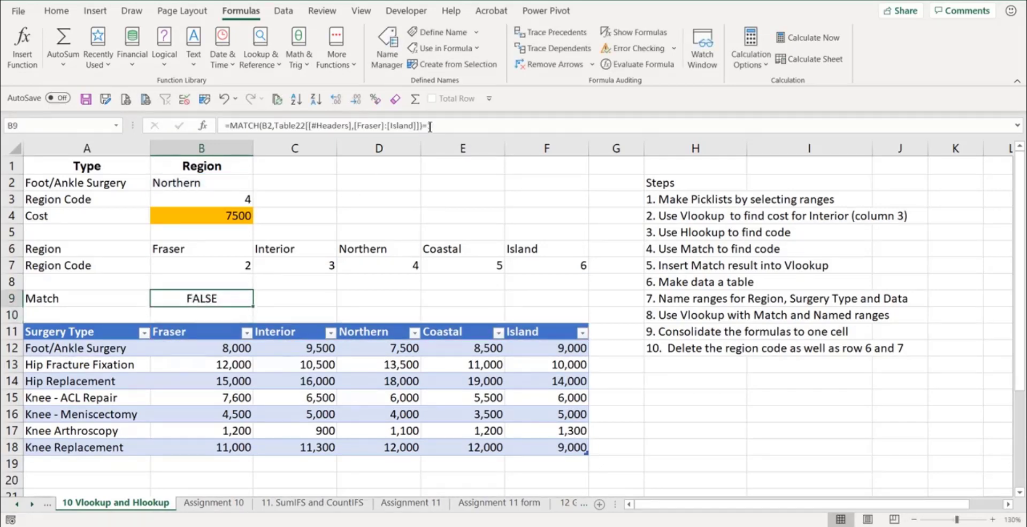
{"action": "left_click", "coordinate": [462, 120]}
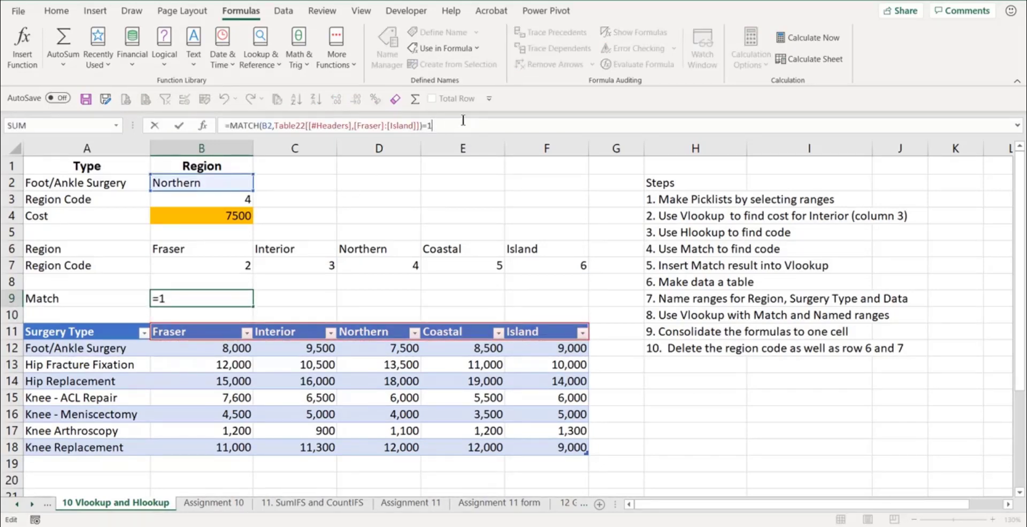
{"action": "key", "text": "BackSpace"}
{"action": "key", "text": "BackSpace"}
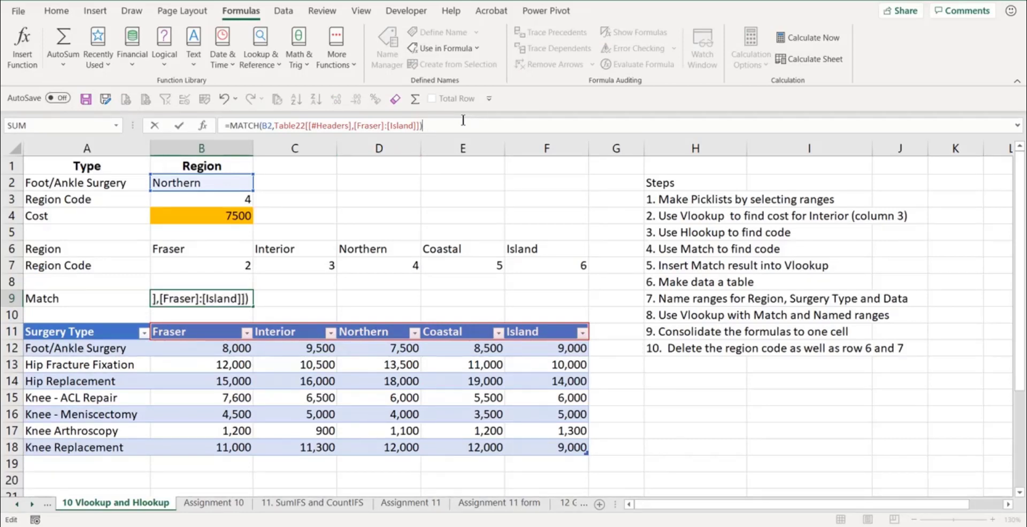
{"action": "type", "text": "+"}
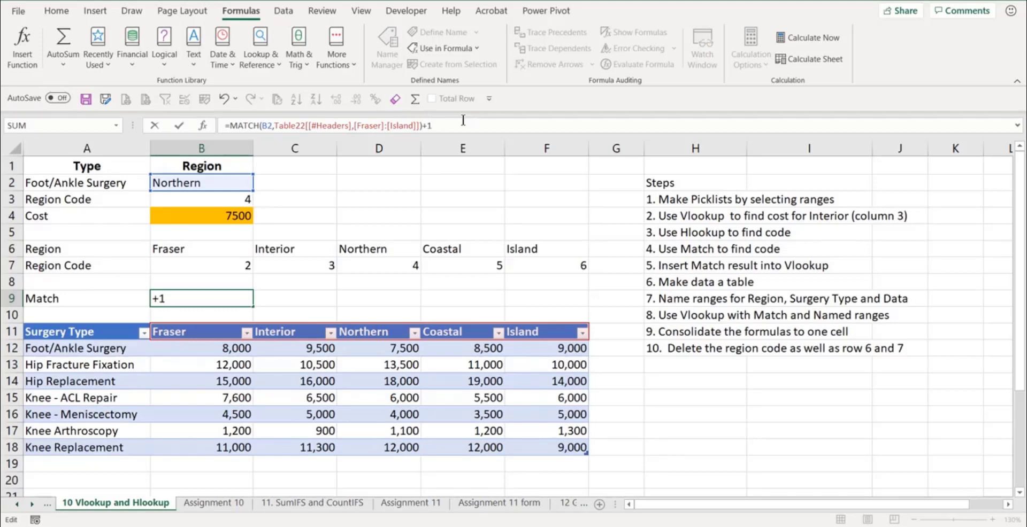
{"action": "type", "text": "1"}
{"action": "key", "text": "Return"}
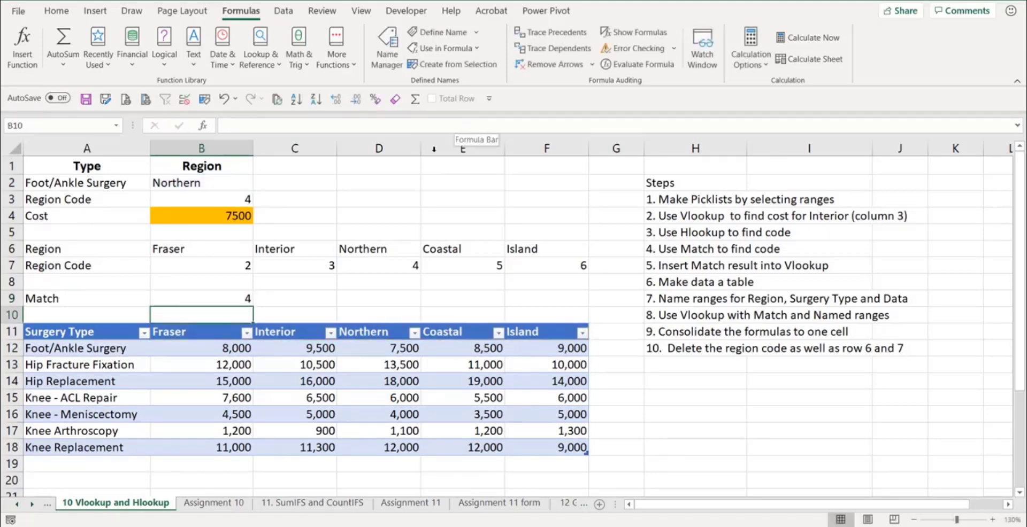
- Clear the region and region code helper rows in A6:F7
{"action": "left_click", "coordinate": [224, 295]}
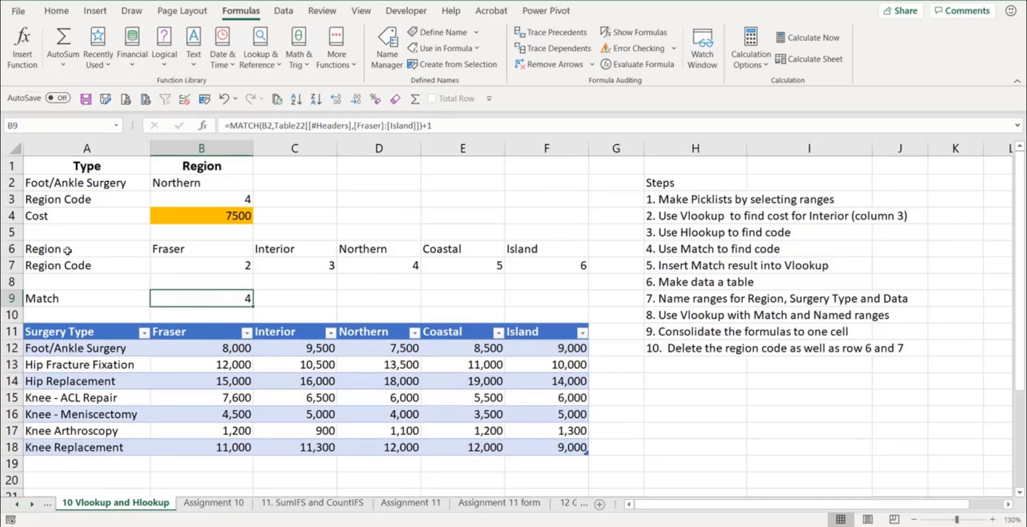
{"action": "left_click_drag", "start_coordinate": [67, 250], "coordinate": [554, 262]}
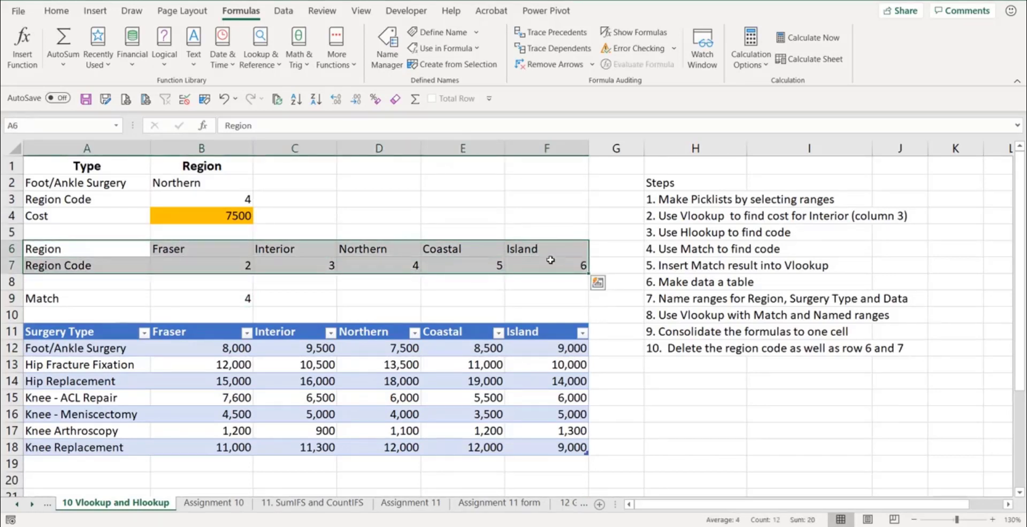
{"action": "key", "text": "Delete"}
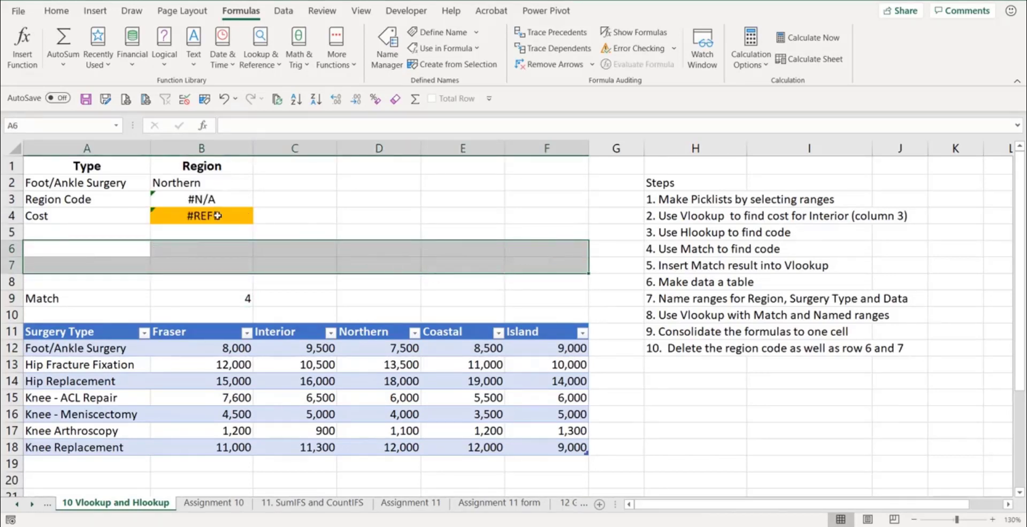
- Copy the MATCH formula from B9 and paste it in place of B3 as the column index in the B4 VLOOKUP
{"action": "left_click", "coordinate": [223, 298]}
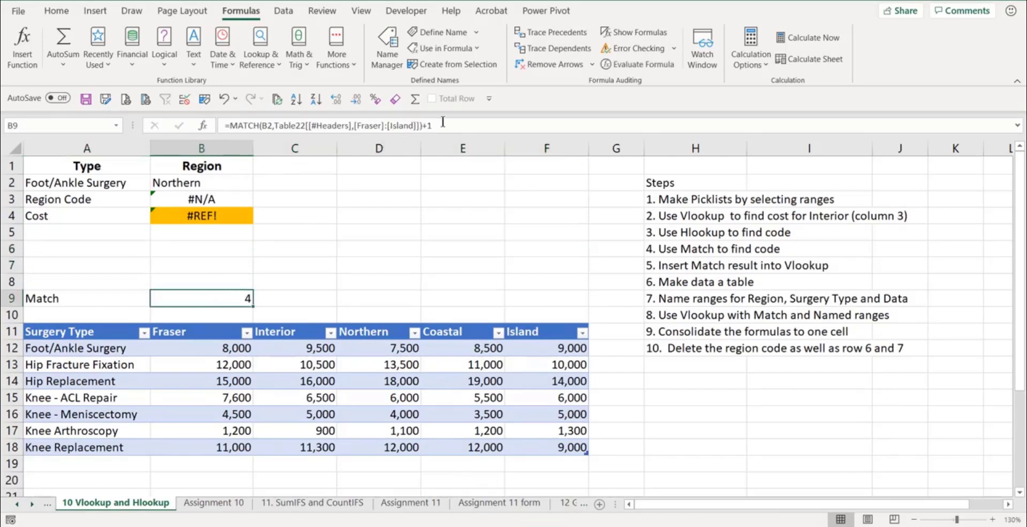
{"action": "left_click_drag", "start_coordinate": [442, 123], "coordinate": [230, 125]}
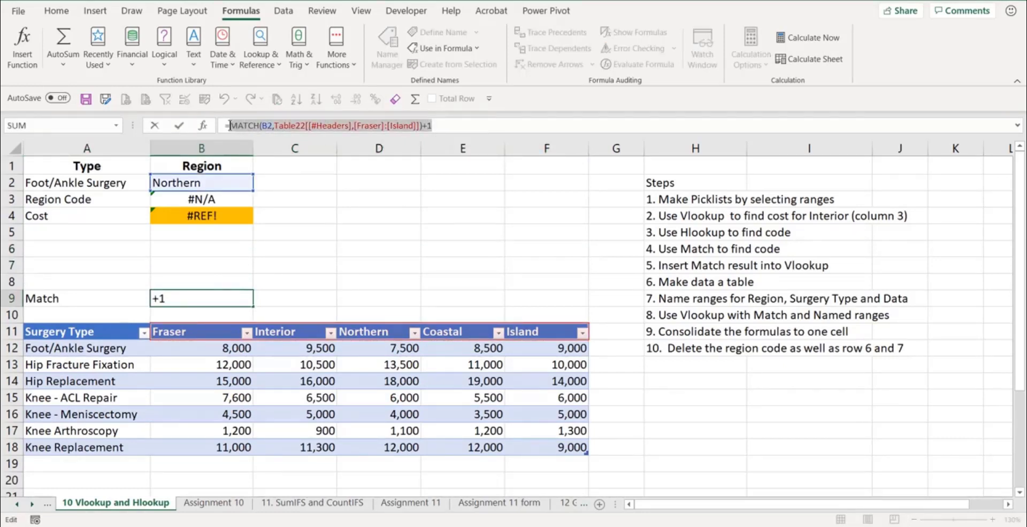
{"action": "key", "text": "ctrl+c"}
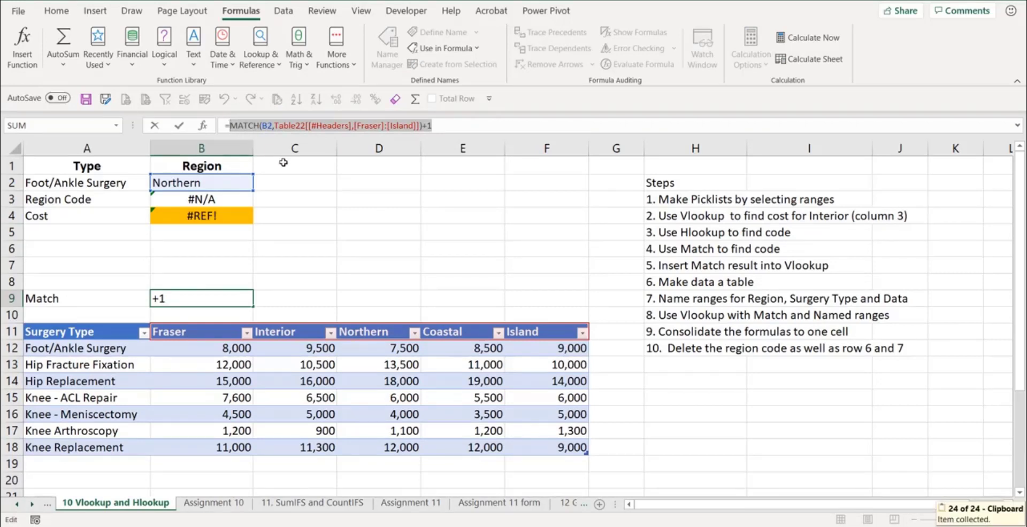
{"action": "key", "text": "Escape"}
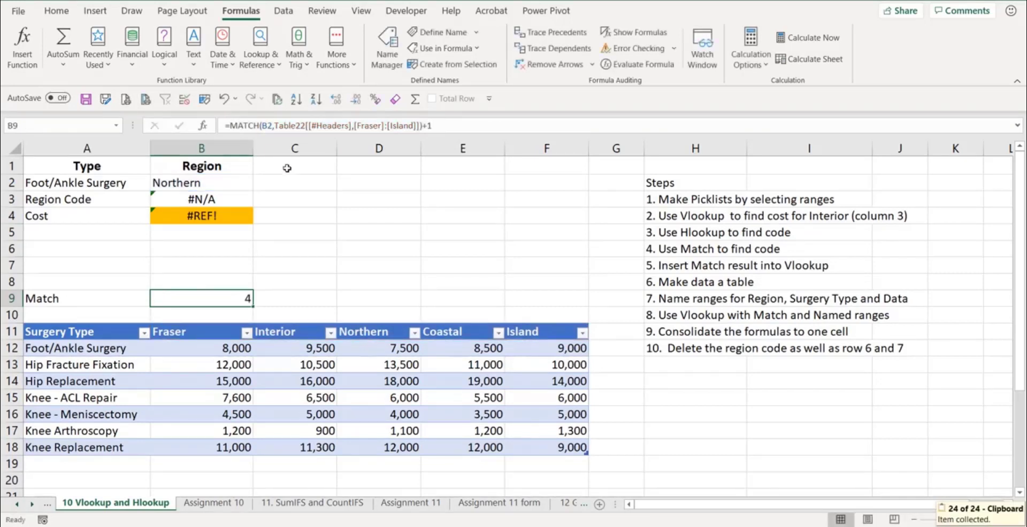
{"action": "left_click", "coordinate": [221, 216]}
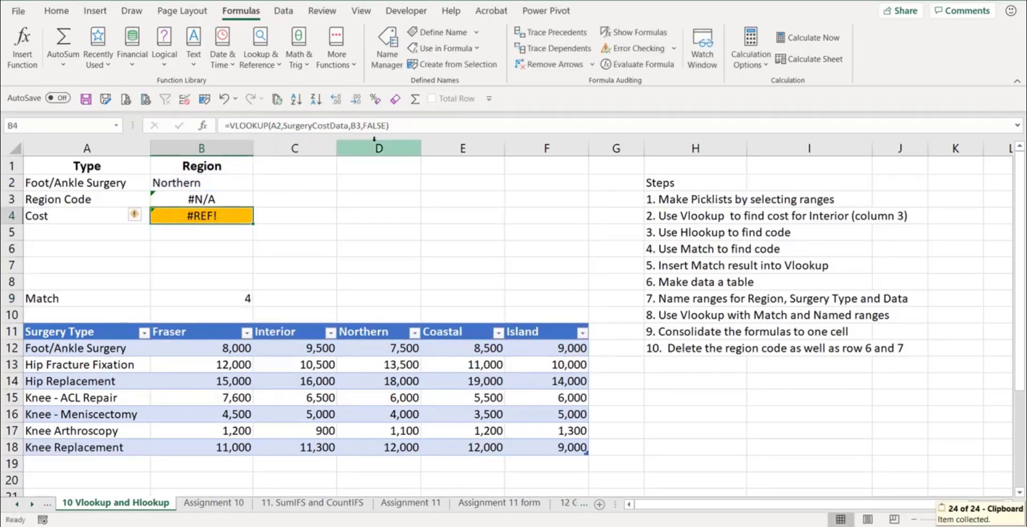
{"action": "double_click", "coordinate": [354, 125]}
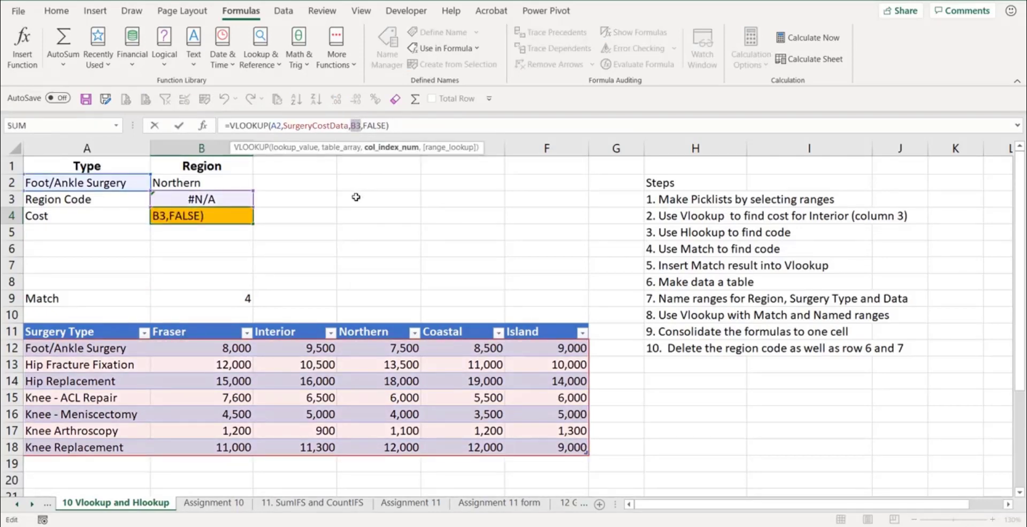
{"action": "key", "text": "ctrl+v"}
{"action": "key", "text": "Return"}
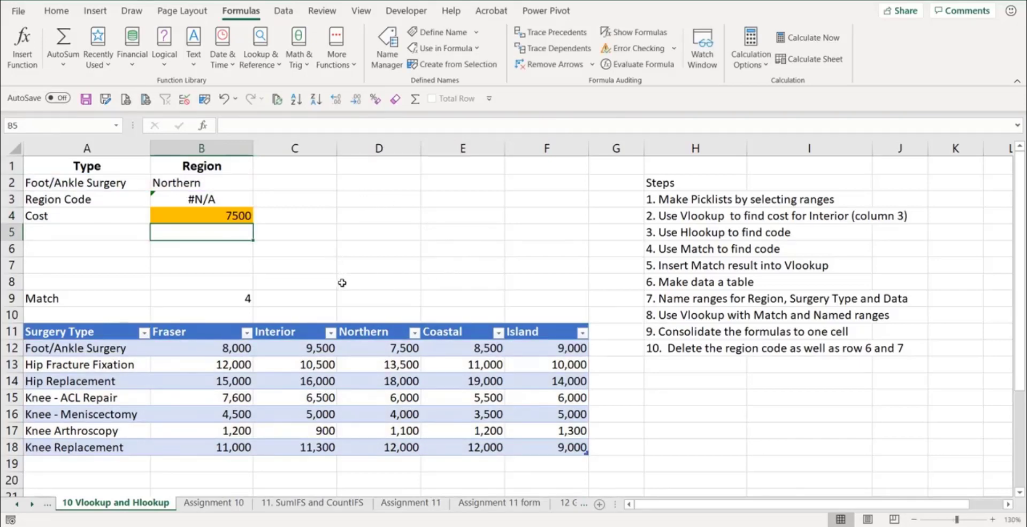
- Clear the Match label and formula in A9:B9
{"action": "left_click", "coordinate": [230, 301]}
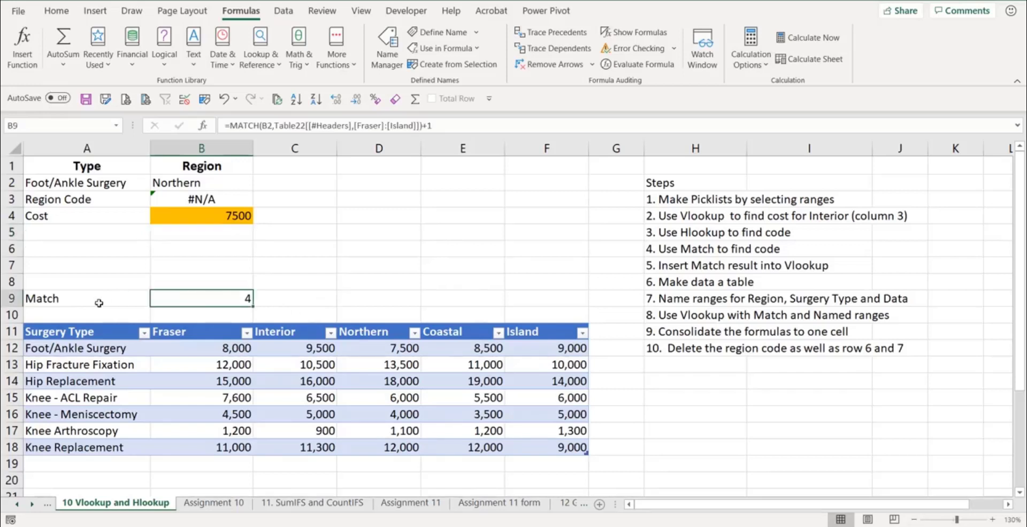
{"action": "left_click_drag", "start_coordinate": [95, 303], "coordinate": [204, 296]}
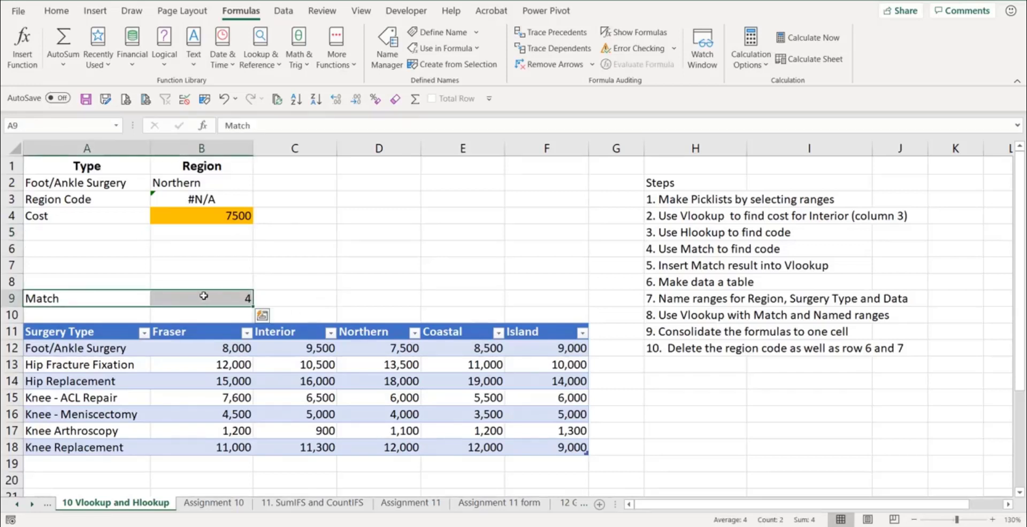
{"action": "key", "text": "Delete"}
- Clear the Region Code label and HLOOKUP formula in A3:B3
{"action": "left_click", "coordinate": [305, 248]}
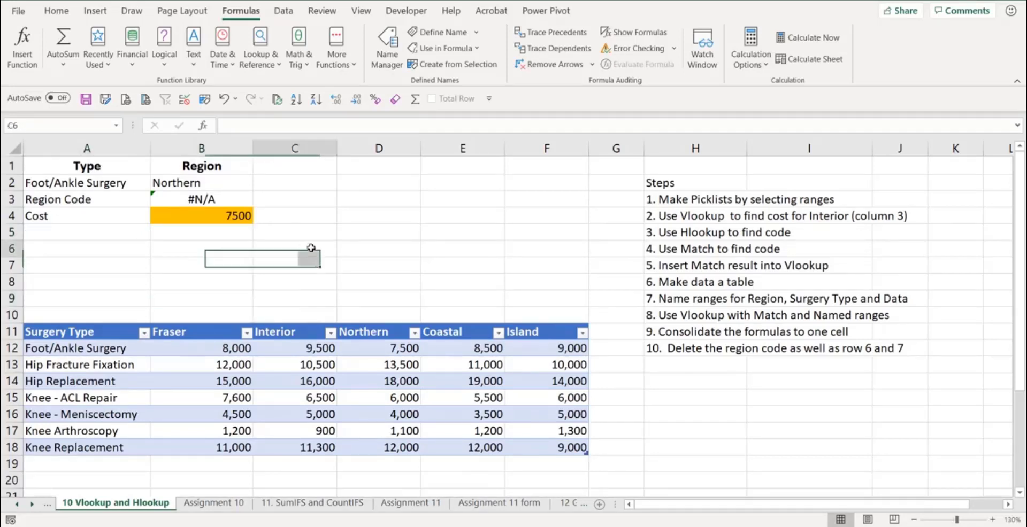
{"action": "left_click", "coordinate": [220, 193]}
{"action": "left_click", "coordinate": [136, 197], "text": "shift"}
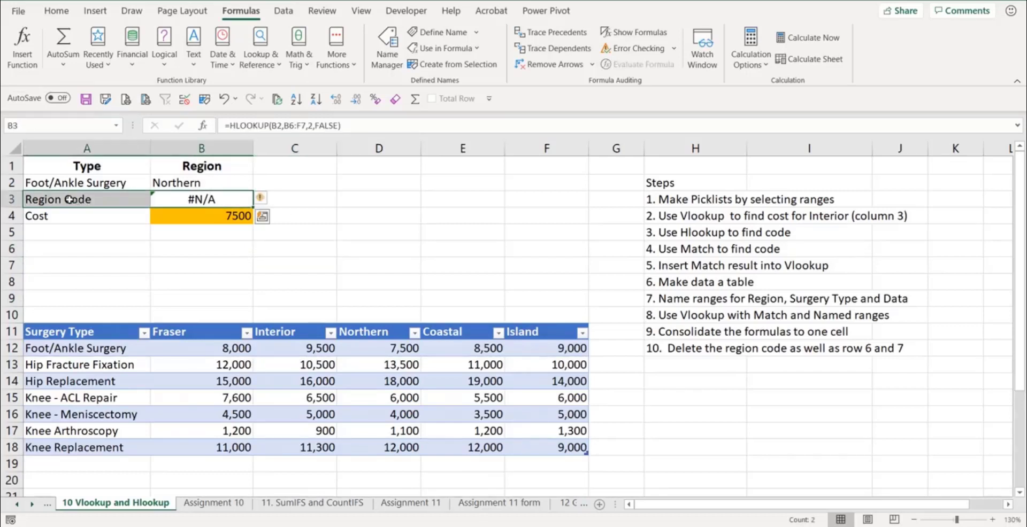
{"action": "key", "text": "Delete"}
{"action": "left_click", "coordinate": [315, 261]}
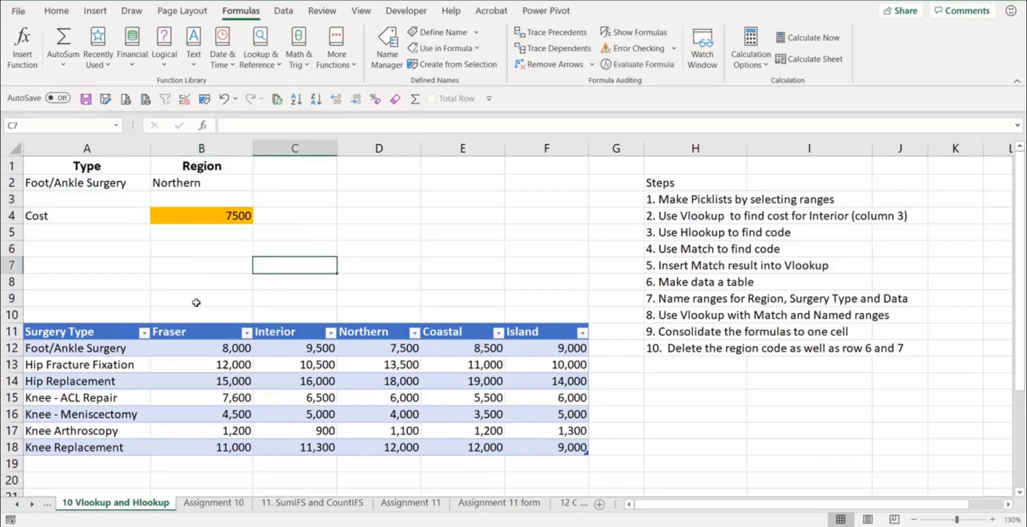
- Test the consolidated formula by choosing Knee - ACL Repair as the type in A2
{"action": "left_click", "coordinate": [100, 181]}
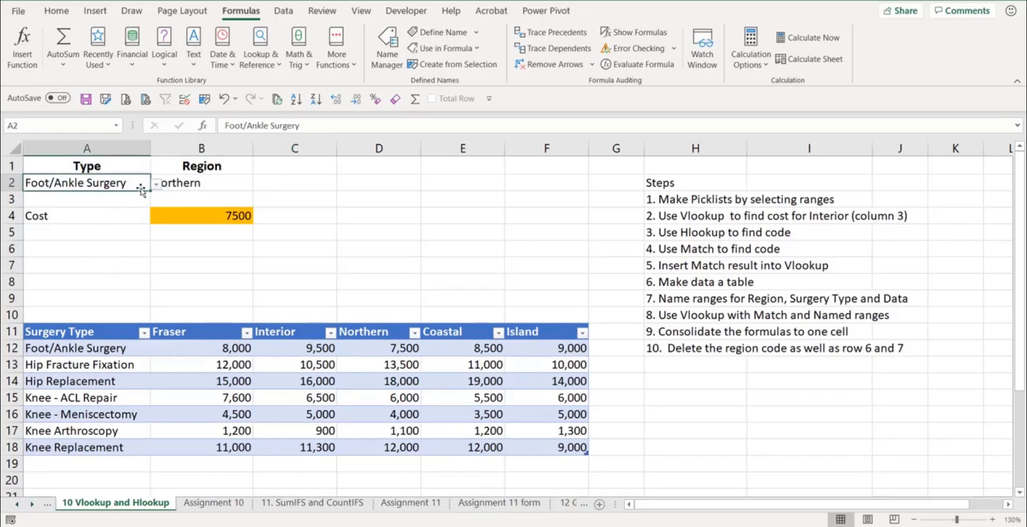
{"action": "left_click", "coordinate": [156, 185]}
{"action": "left_click", "coordinate": [93, 231]}
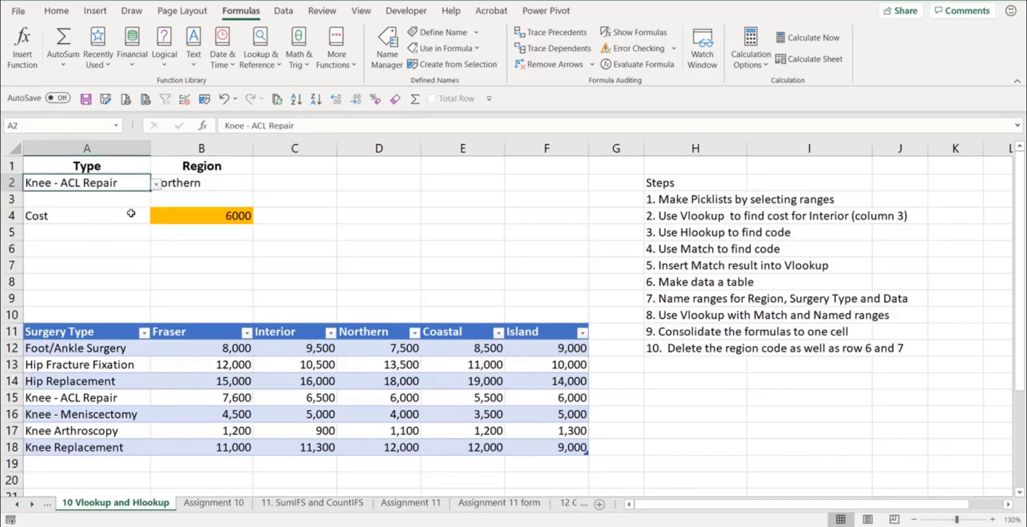
- Test the consolidated formula by choosing Interior as the region in B2
{"action": "left_click", "coordinate": [202, 184]}
{"action": "left_click", "coordinate": [258, 185]}
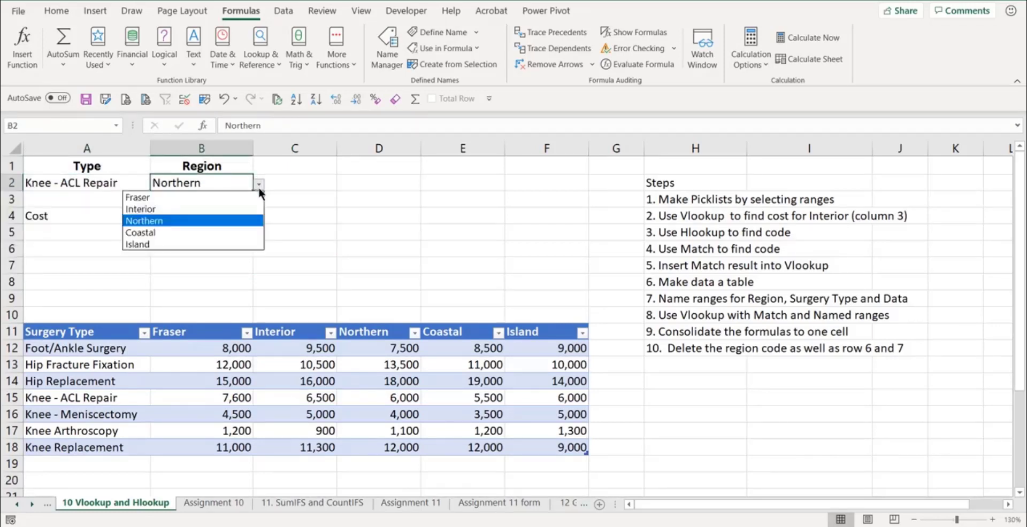
{"action": "left_click", "coordinate": [196, 211]}
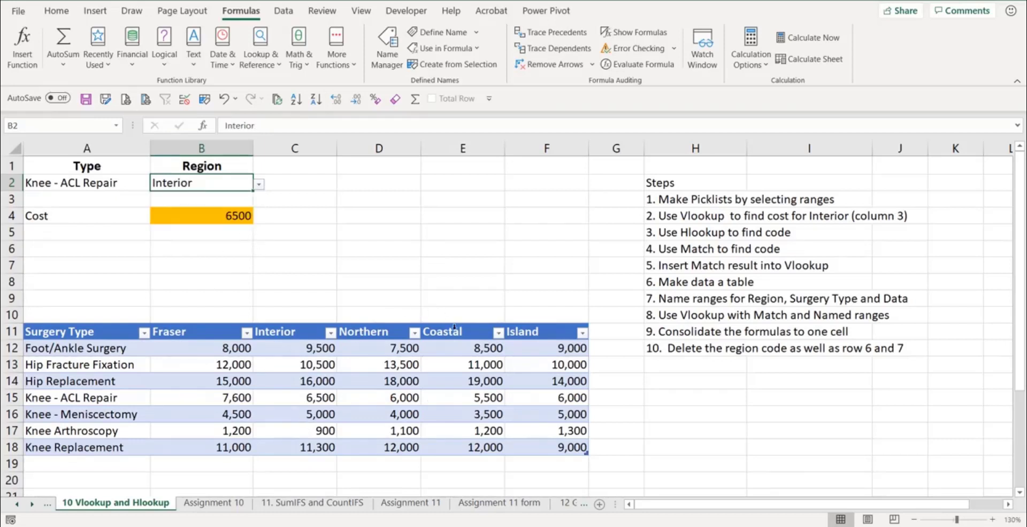
- Switch to the Assignment 10 sheet and pick Hip Replacement as the surgery type in A2 and Northern as the region in B2
{"action": "left_click", "coordinate": [214, 504]}
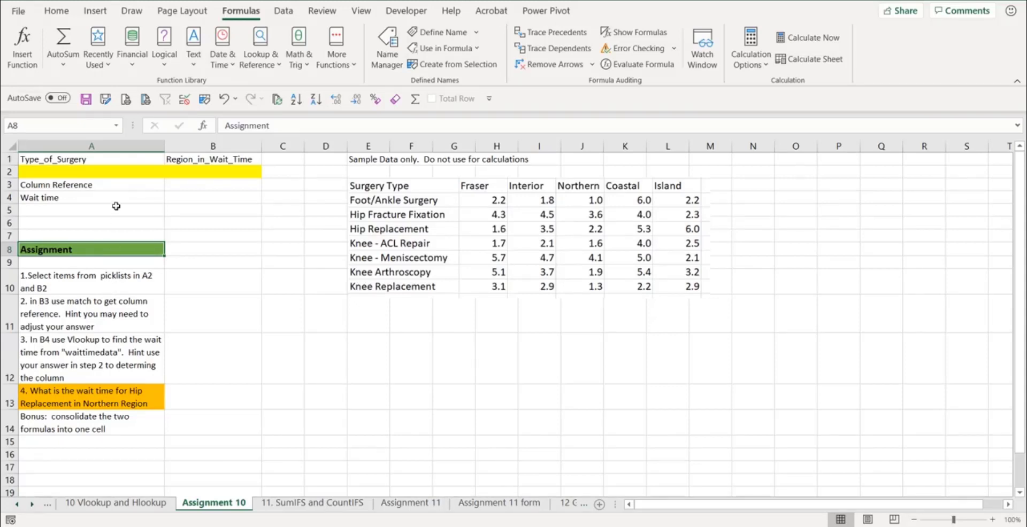
{"action": "left_click_drag", "start_coordinate": [120, 170], "coordinate": [160, 159]}
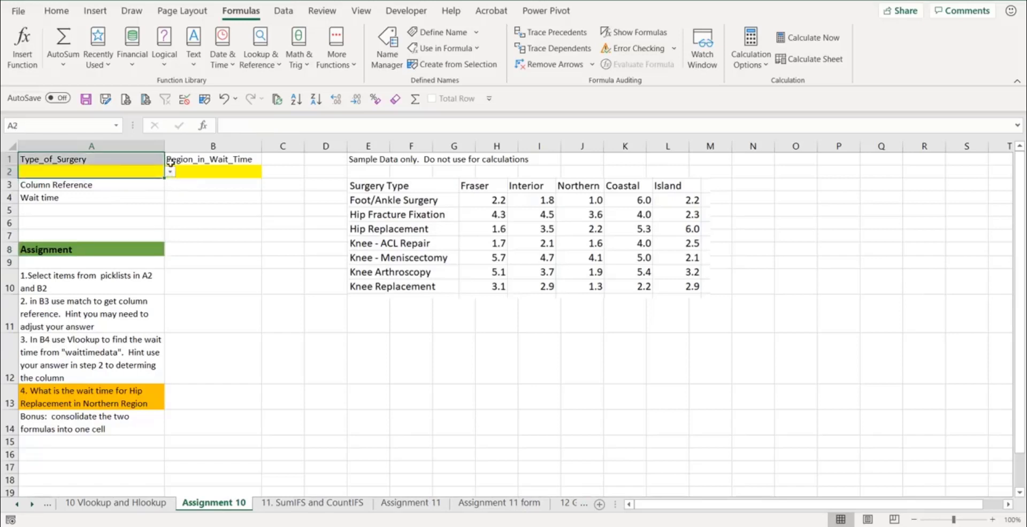
{"action": "left_click", "coordinate": [172, 169]}
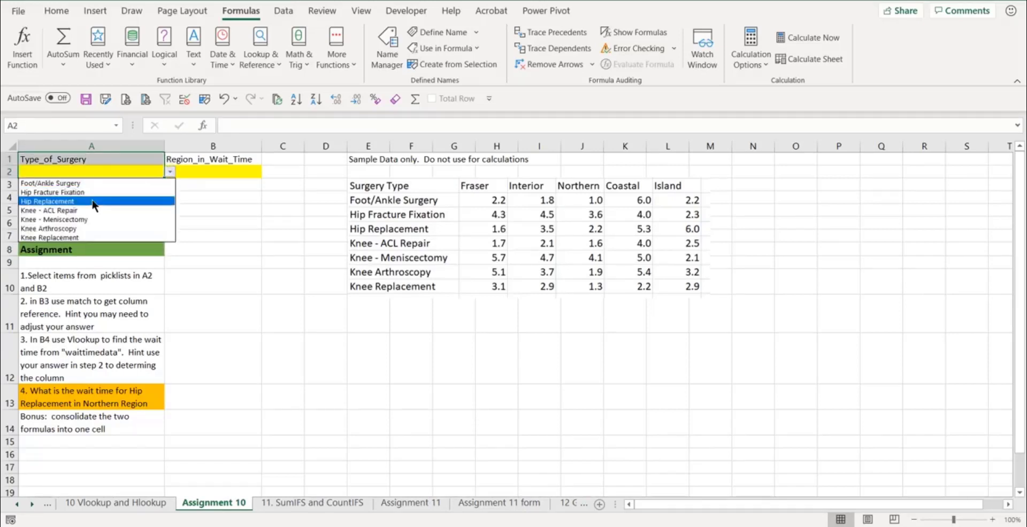
{"action": "left_click", "coordinate": [85, 201]}
{"action": "left_click", "coordinate": [194, 173]}
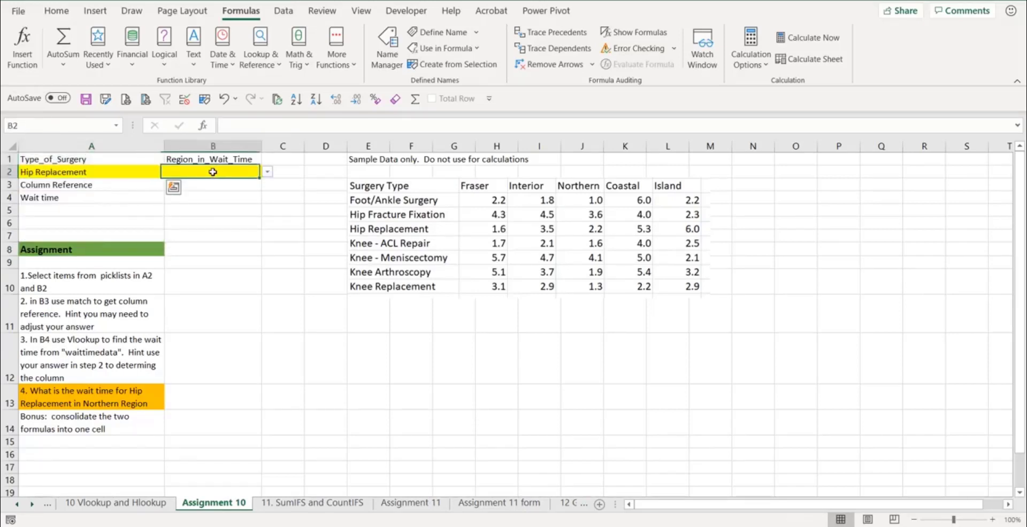
{"action": "left_click", "coordinate": [264, 170]}
{"action": "left_click", "coordinate": [196, 203]}
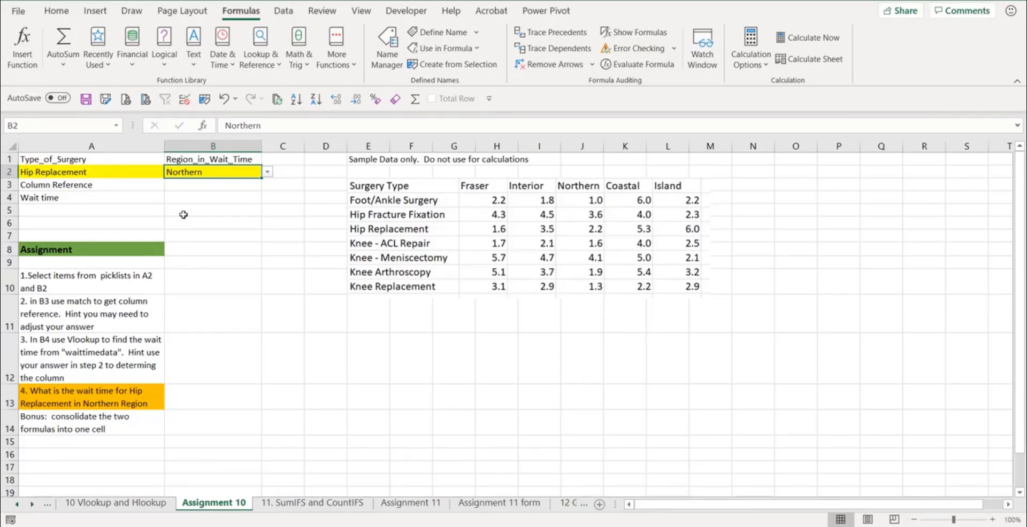
- Enter =MATCH(B2,Region_In_Wait_Time,0) in B3 to find the region's column reference
{"action": "left_click", "coordinate": [194, 185]}
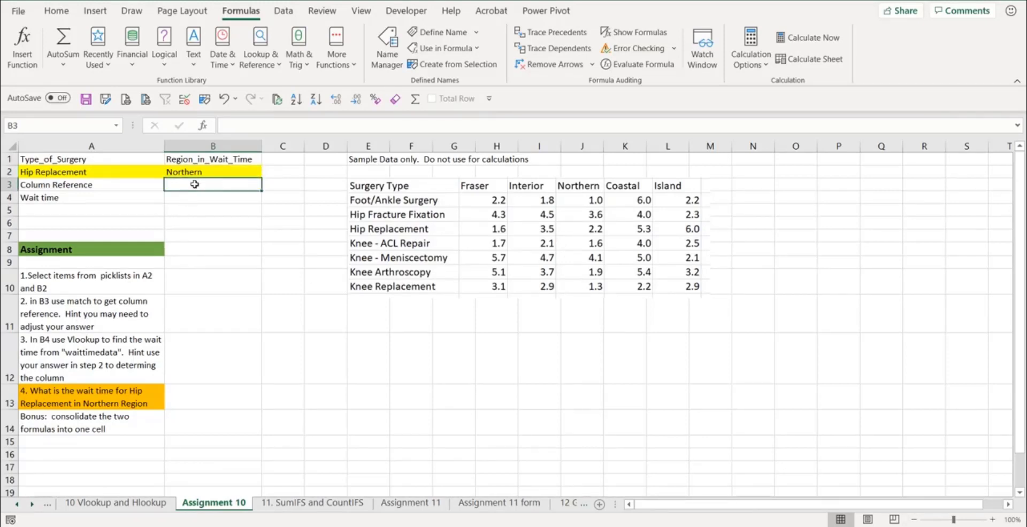
{"action": "type", "text": "=ma"}
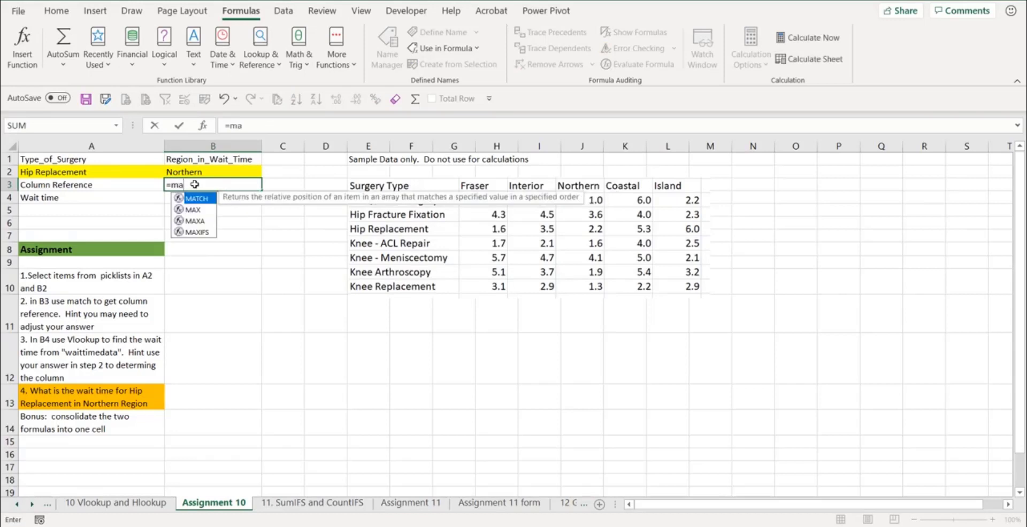
{"action": "key", "text": "Tab"}
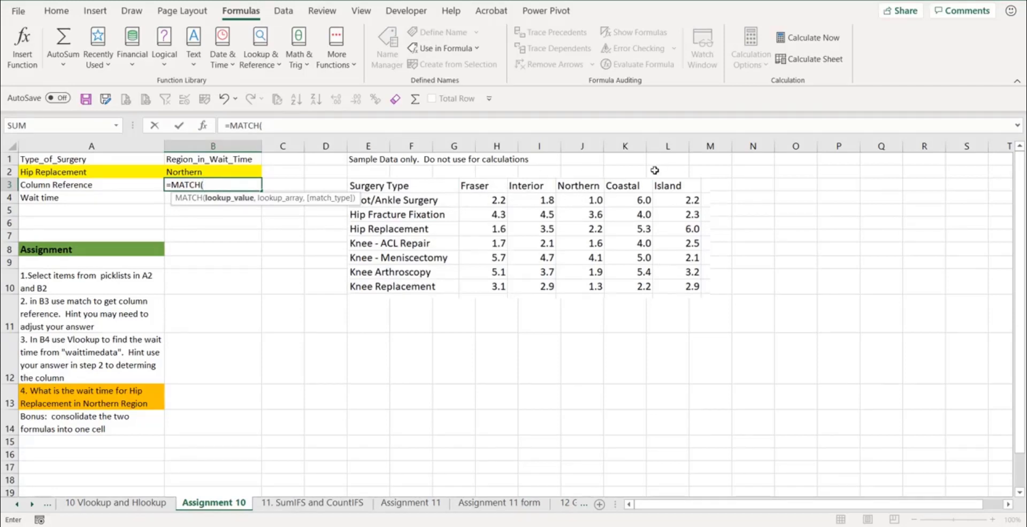
{"action": "left_click", "coordinate": [231, 172]}
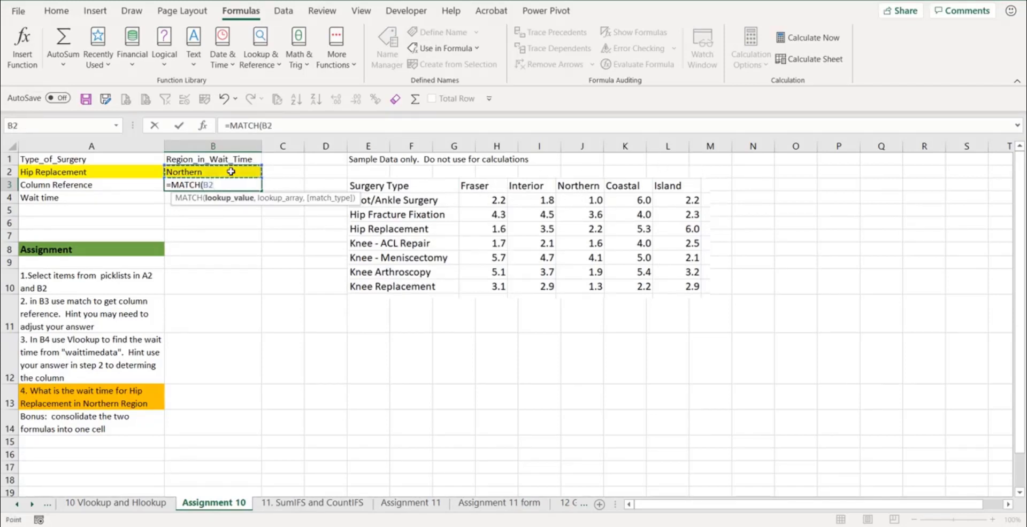
{"action": "type", "text": ","}
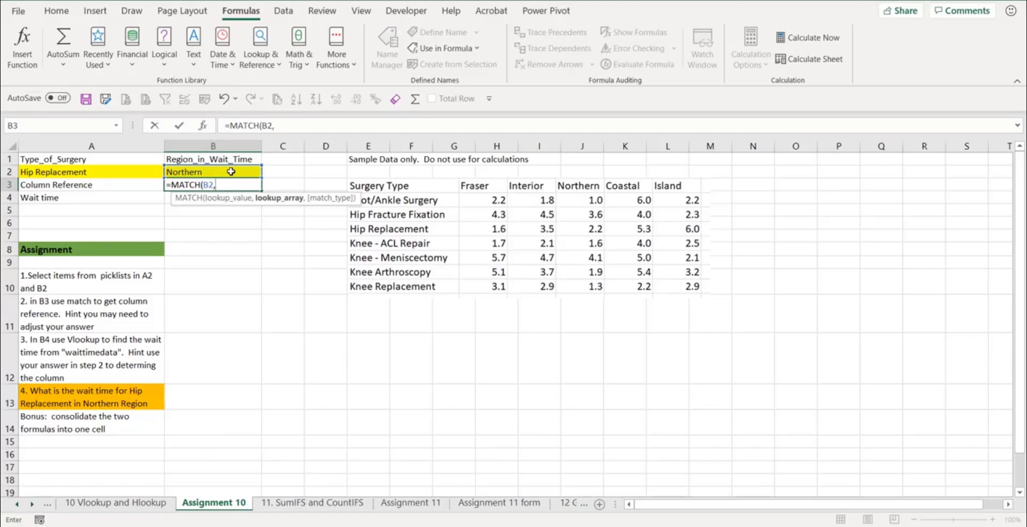
{"action": "type", "text": "re"}
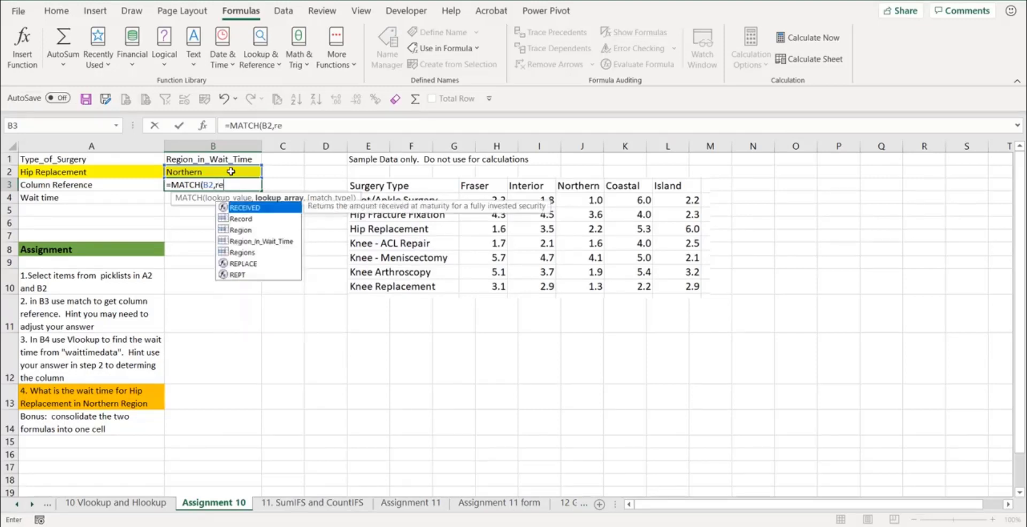
{"action": "key", "text": "Down"}
{"action": "key", "text": "Down"}
{"action": "key", "text": "Down"}
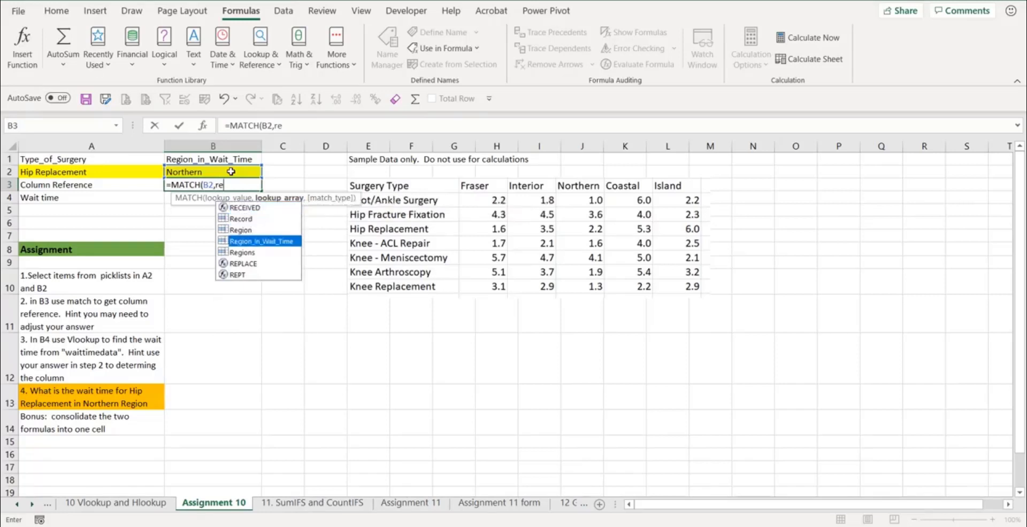
{"action": "key", "text": "Tab"}
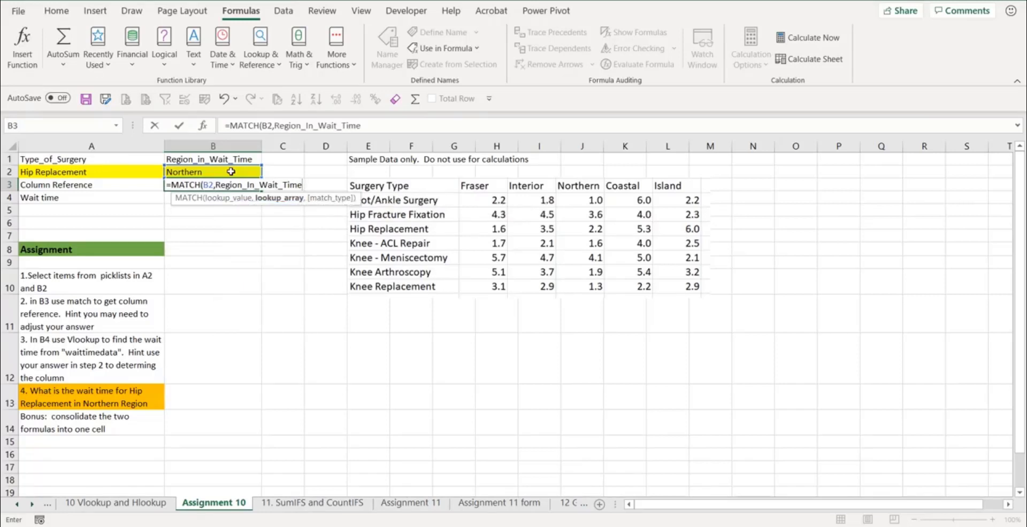
{"action": "type", "text": ","}
{"action": "key", "text": "Down"}
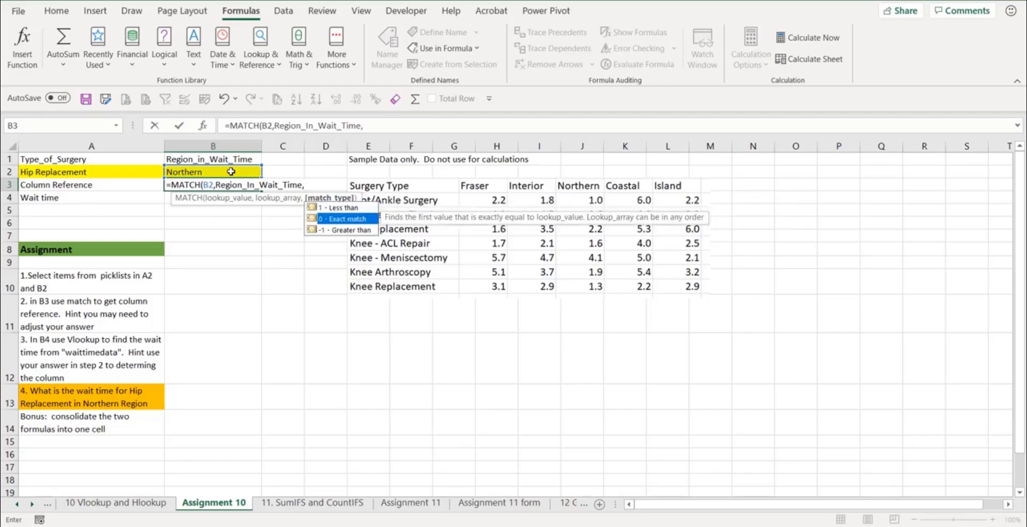
{"action": "key", "text": "Tab"}
{"action": "key", "text": "Return"}
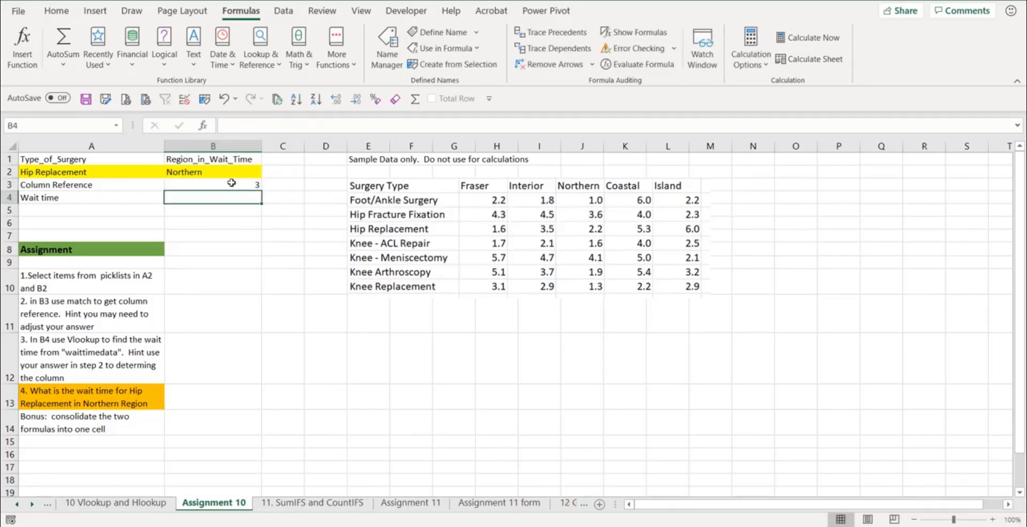
- Edit the B3 formula to add 1 to the MATCH result
{"action": "left_click", "coordinate": [229, 186]}
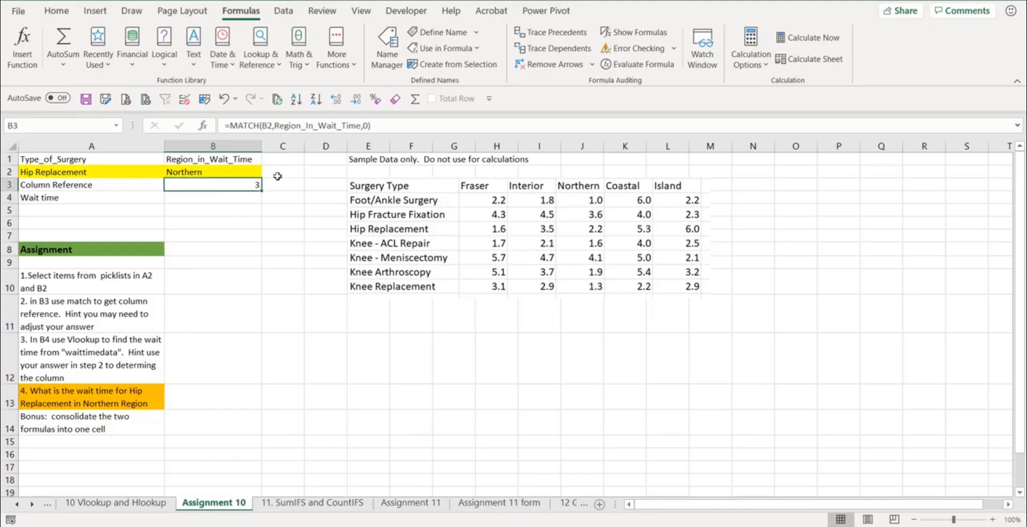
{"action": "left_click", "coordinate": [391, 124]}
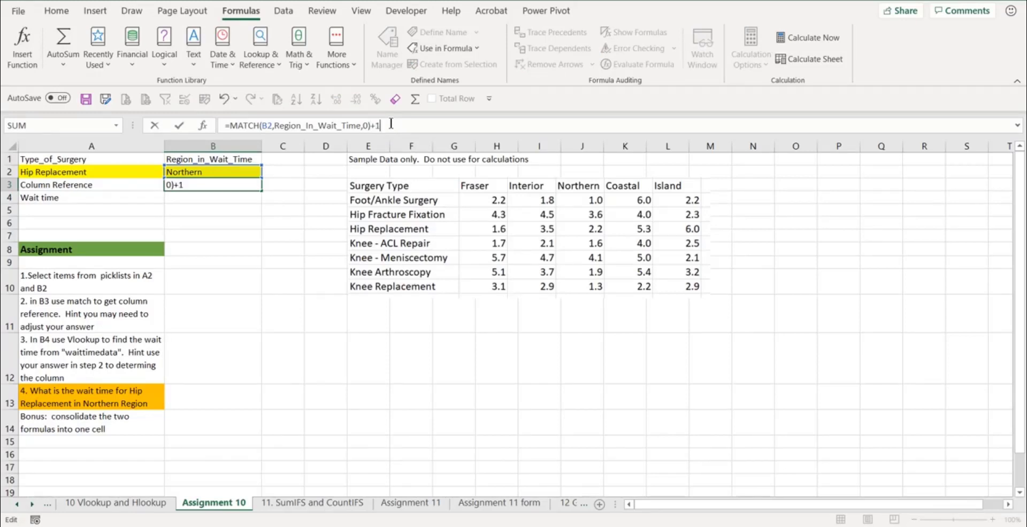
{"action": "key", "text": "Return"}
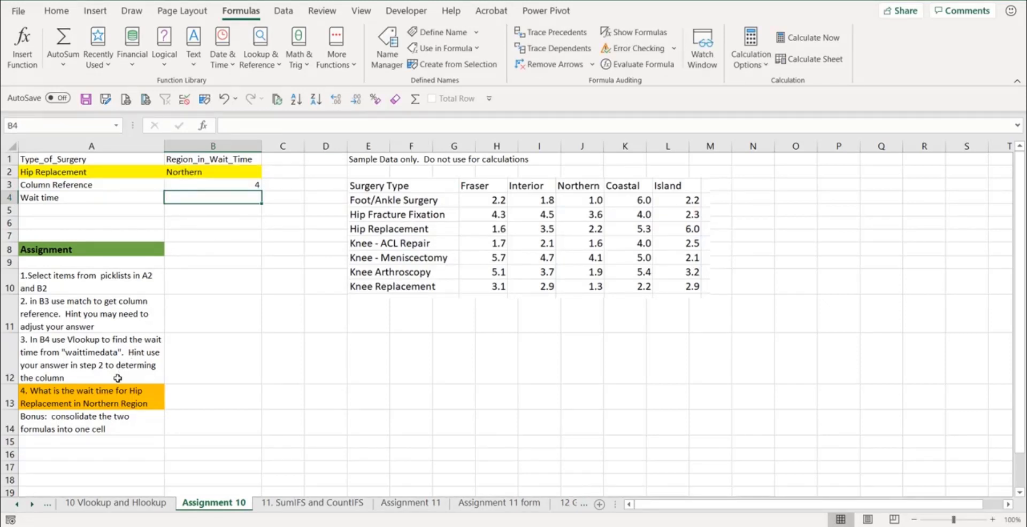
- Enter =VLOOKUP(A2,WaitTimeData,B3,FALSE) in B4 to look up the wait time
{"action": "left_click", "coordinate": [68, 352]}
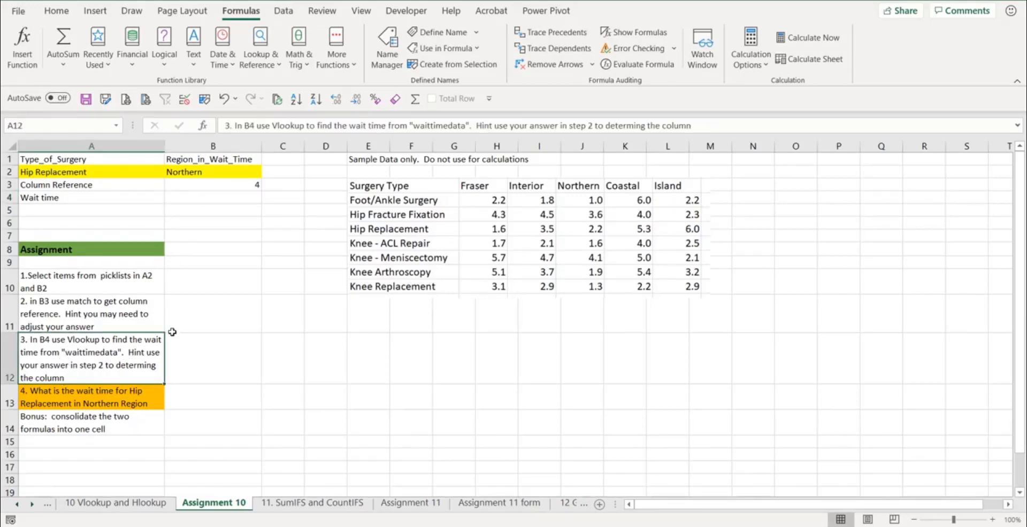
{"action": "left_click", "coordinate": [205, 197]}
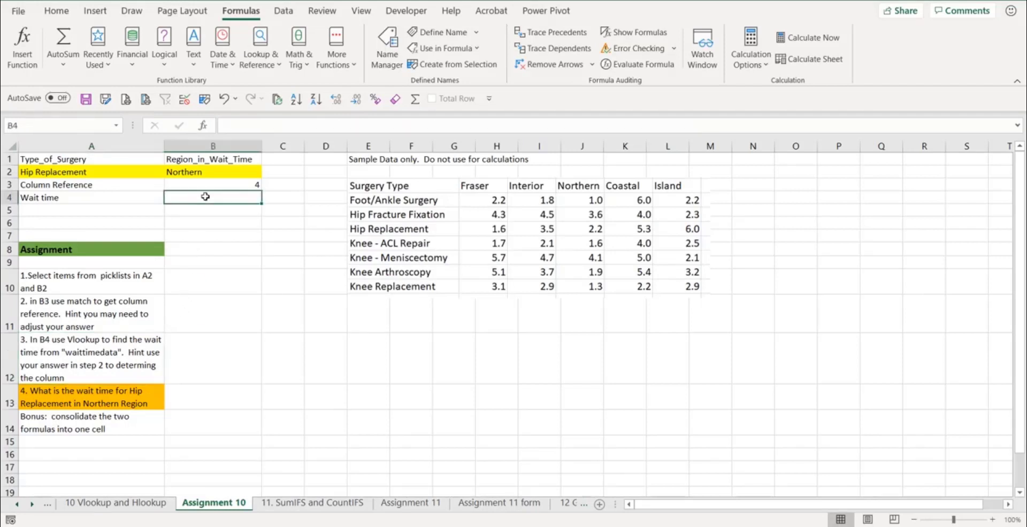
{"action": "type", "text": "=VLOOKUP("}
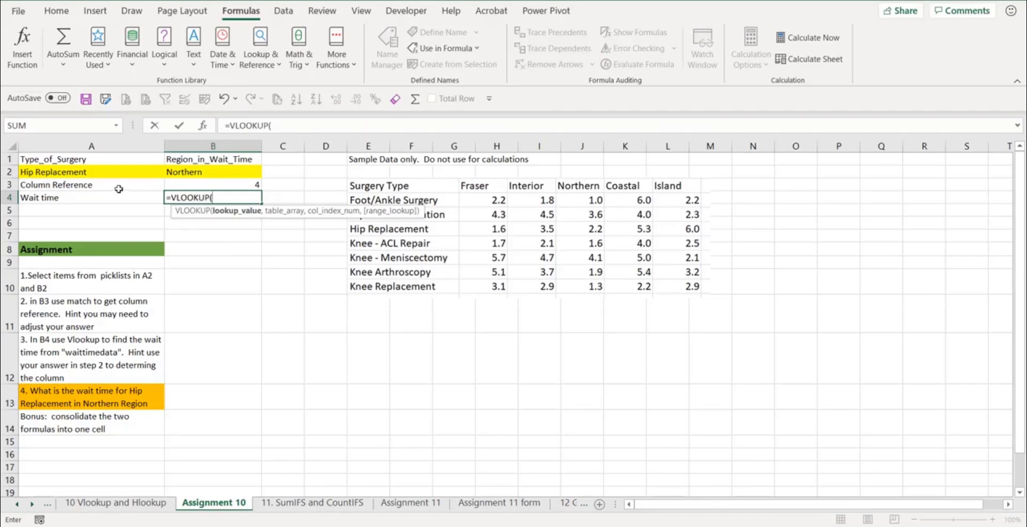
{"action": "left_click", "coordinate": [86, 173]}
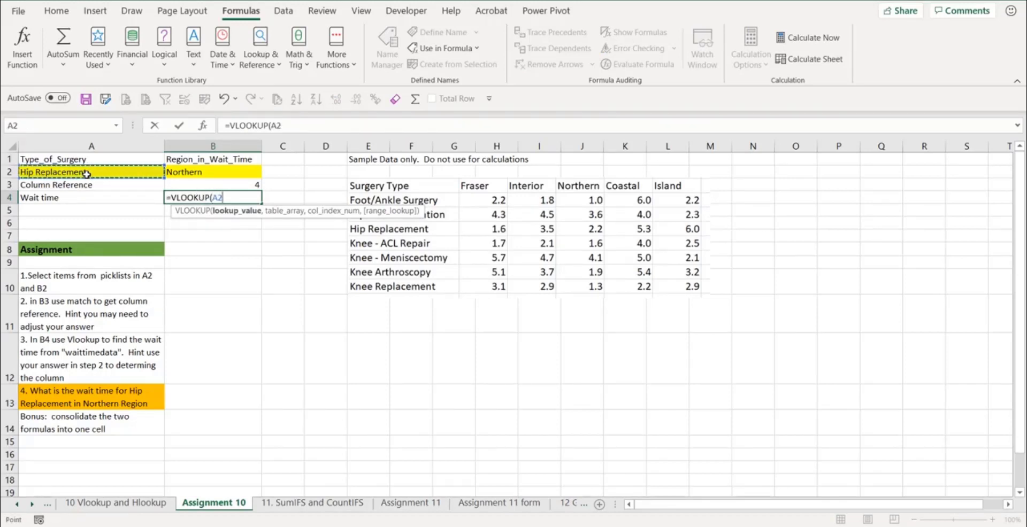
{"action": "type", "text": ","}
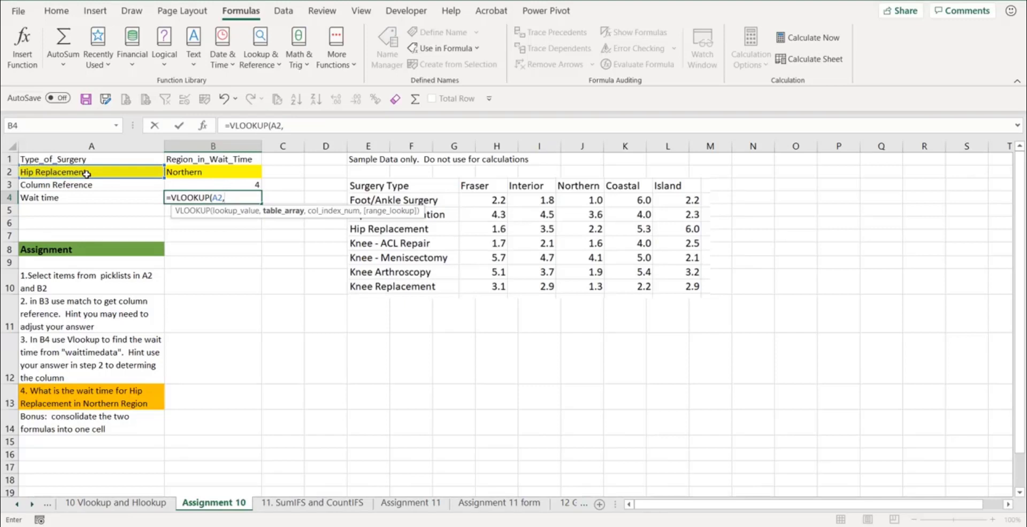
{"action": "type", "text": "wai"}
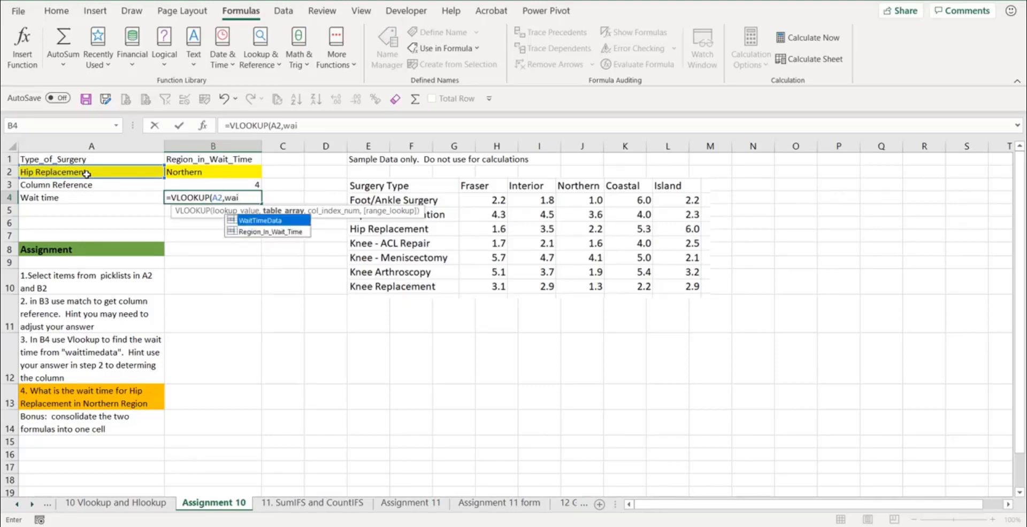
{"action": "key", "text": "Tab"}
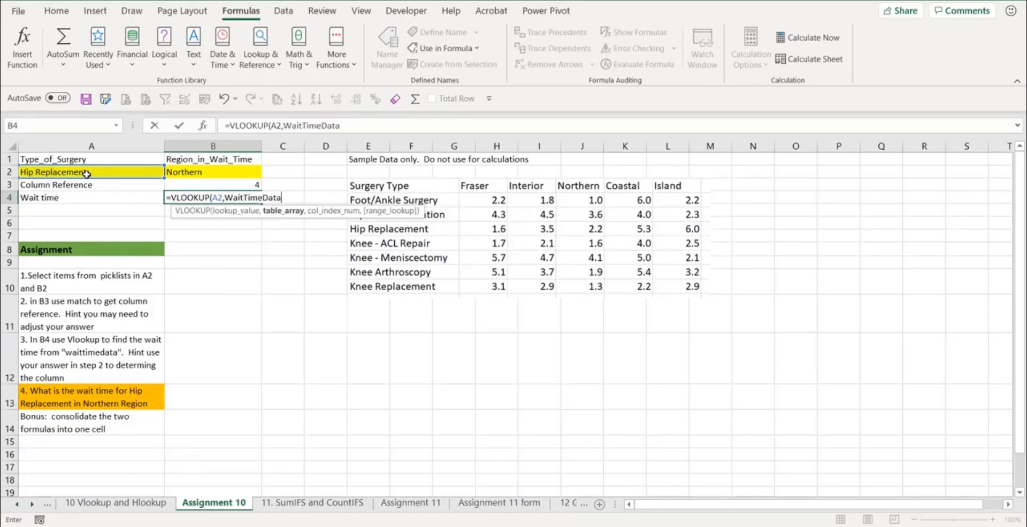
{"action": "type", "text": ","}
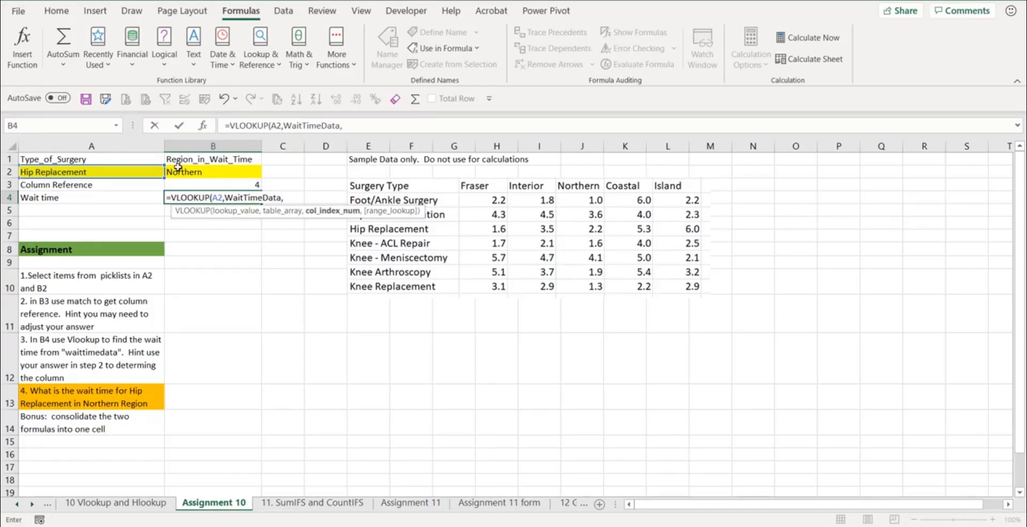
{"action": "left_click", "coordinate": [219, 184]}
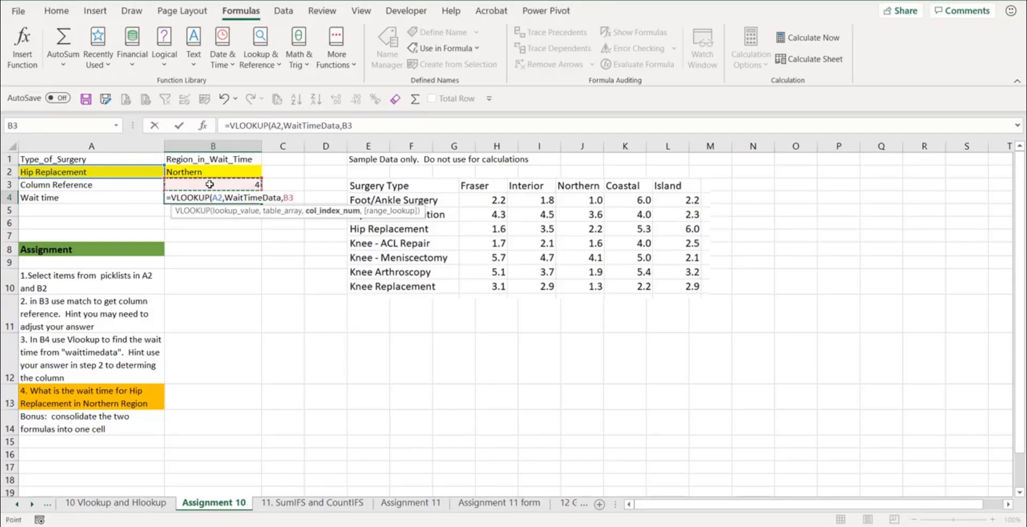
{"action": "type", "text": ","}
{"action": "key", "text": "Down"}
{"action": "key", "text": "Tab"}
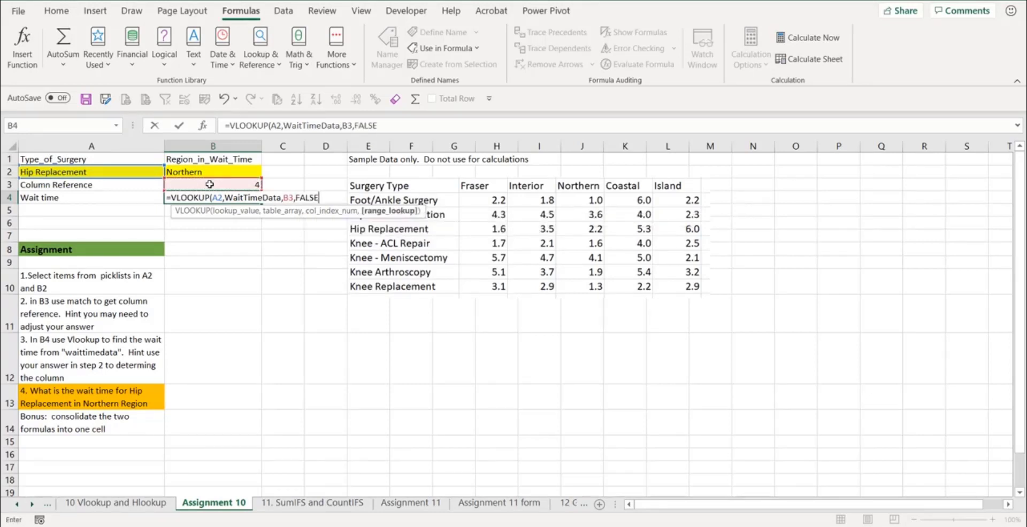
{"action": "key", "text": "Return"}
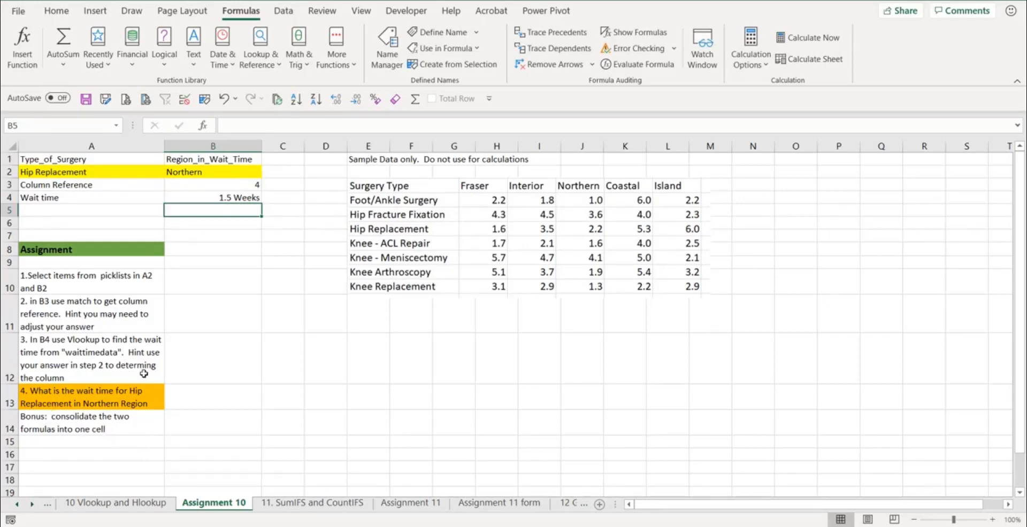
- Copy the MATCH expression from the B3 formula for consolidating into the B4 VLOOKUP
{"action": "left_click", "coordinate": [108, 173]}
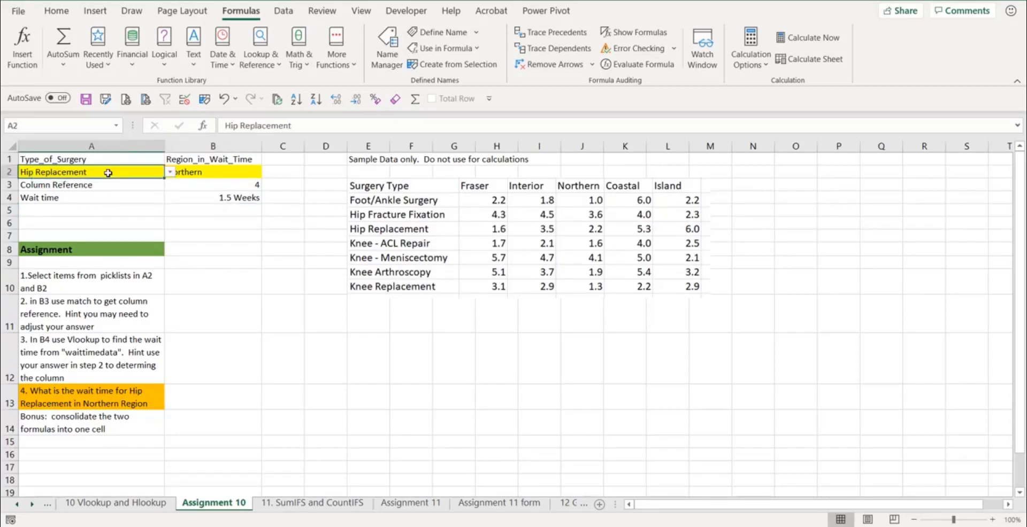
{"action": "left_click", "coordinate": [202, 169]}
{"action": "left_click", "coordinate": [235, 199]}
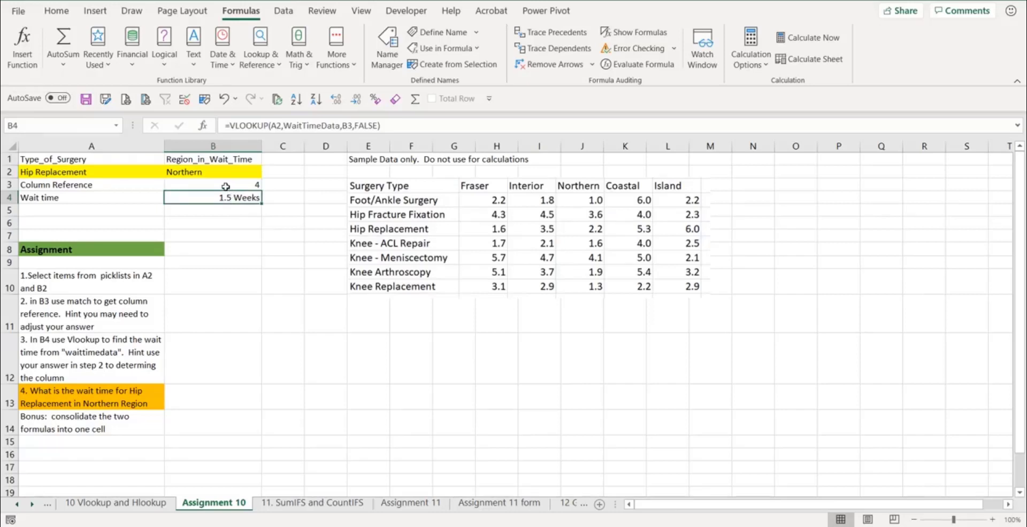
{"action": "left_click", "coordinate": [229, 185]}
{"action": "left_click_drag", "start_coordinate": [382, 128], "coordinate": [231, 129]}
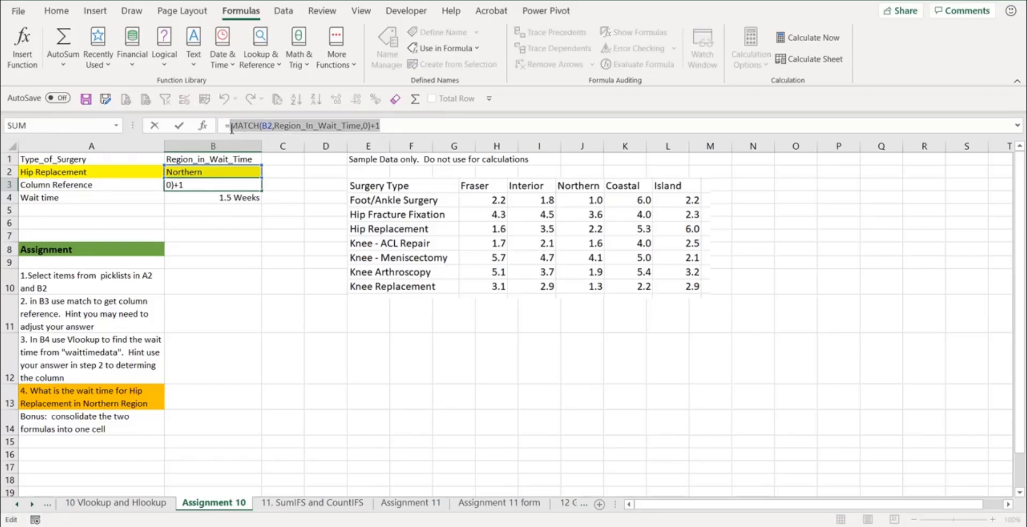
{"action": "key", "text": "ctrl+c"}
{"action": "key", "text": "Escape"}
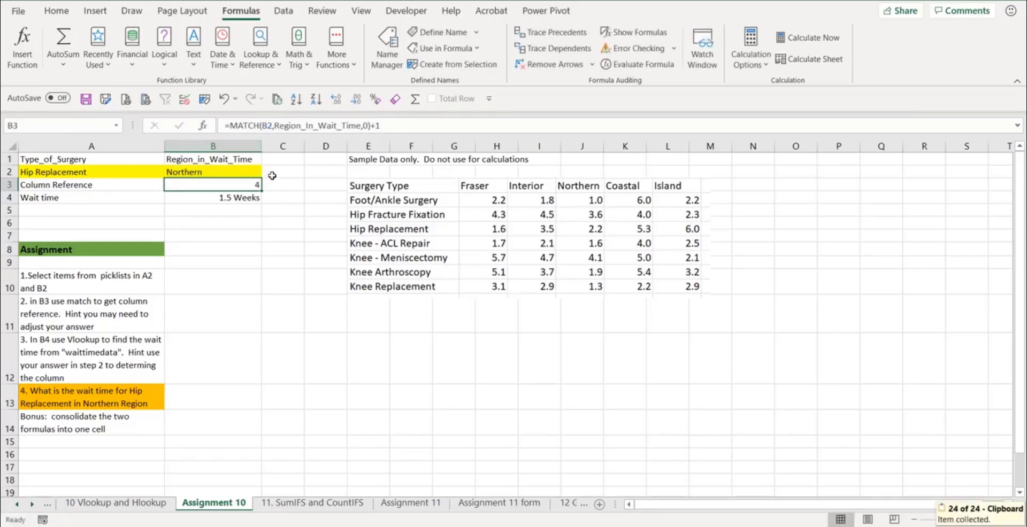
{"action": "left_click", "coordinate": [240, 196]}
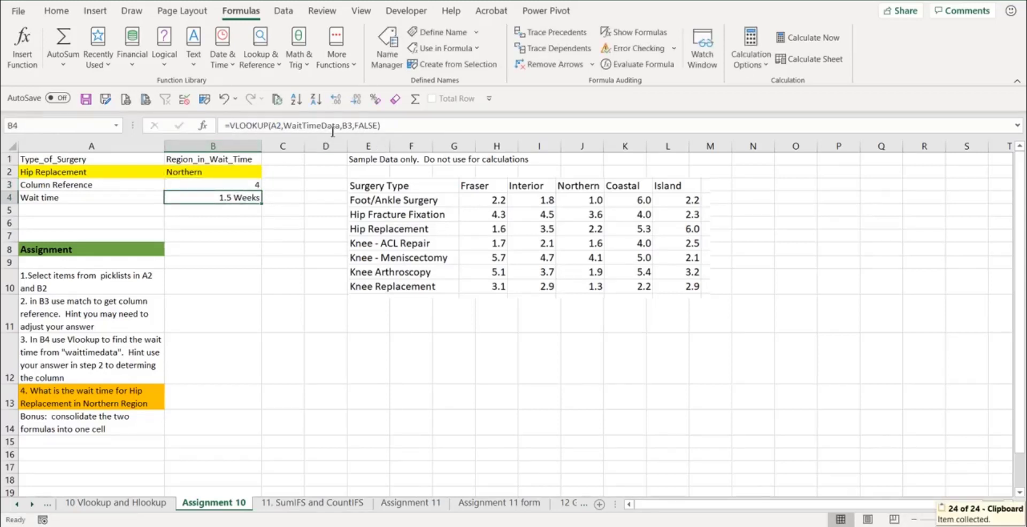
- Replace the B3 reference in the B4 VLOOKUP with the pasted MATCH expression, consolidating both into one formula
{"action": "left_click", "coordinate": [350, 125]}
{"action": "double_click", "coordinate": [350, 125]}
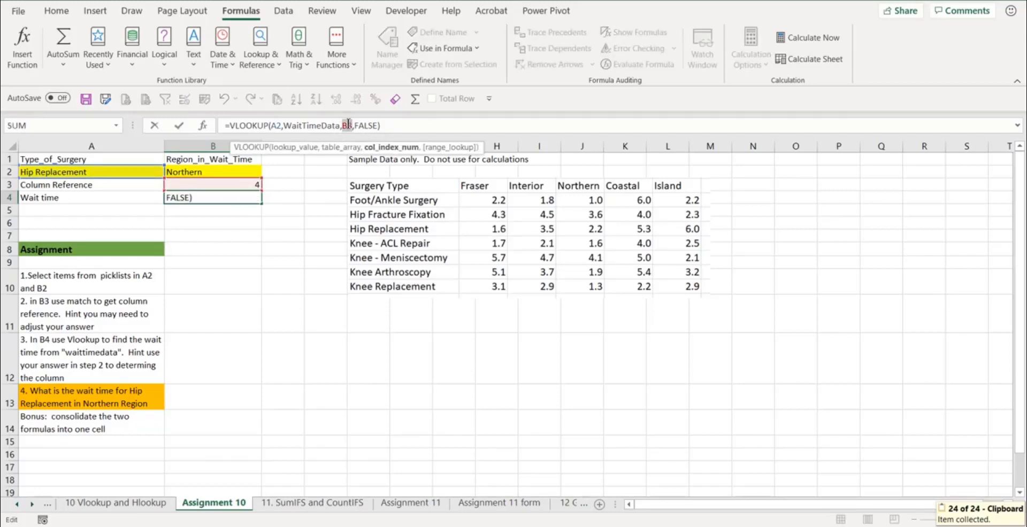
{"action": "key", "text": "ctrl+v"}
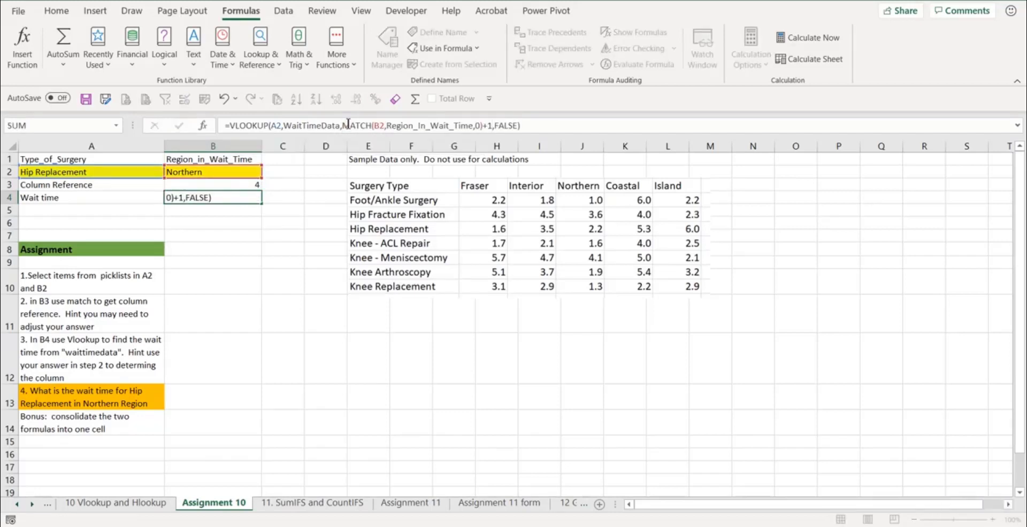
{"action": "key", "text": "Return"}
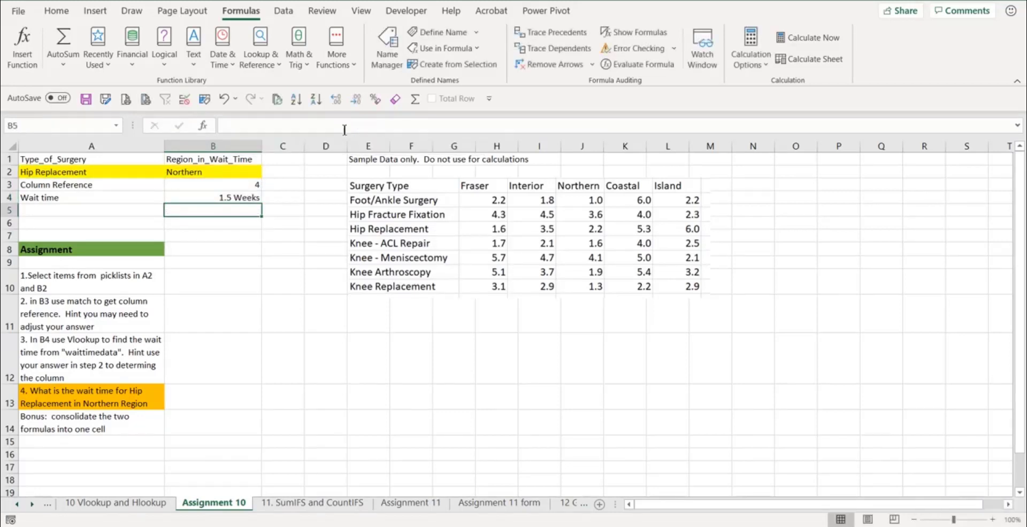
- Clear the Column Reference helper cells B3 and A3
{"action": "left_click", "coordinate": [252, 196]}
{"action": "left_click", "coordinate": [245, 185]}
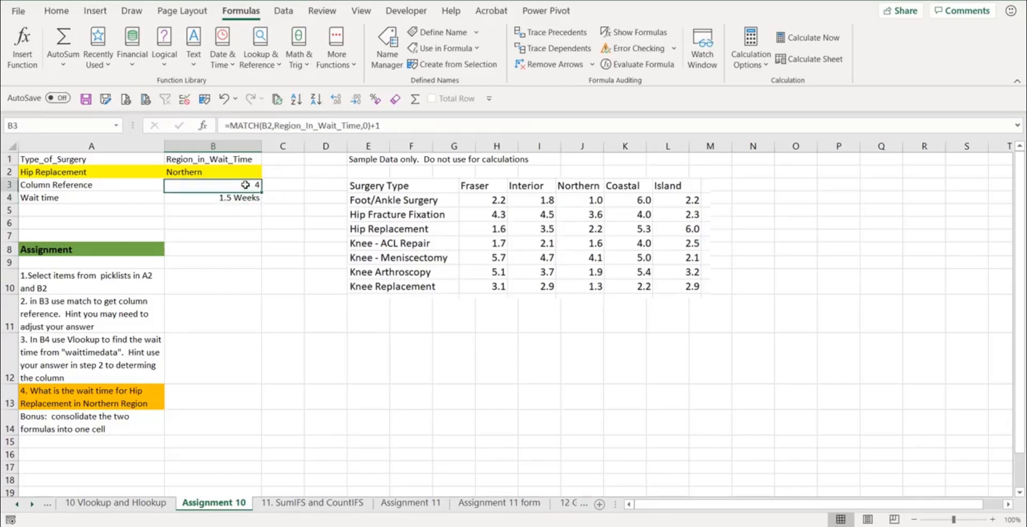
{"action": "key", "text": "Delete"}
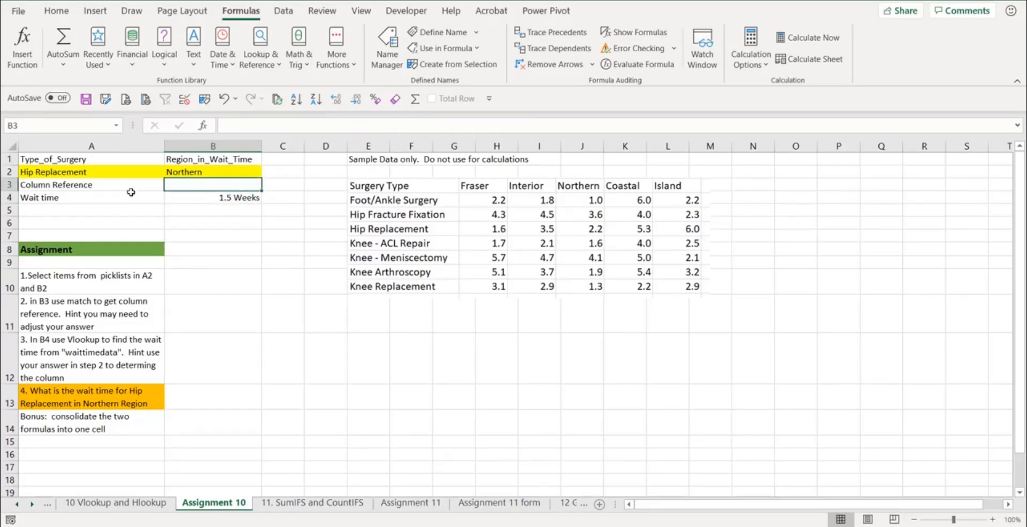
{"action": "left_click", "coordinate": [122, 184]}
{"action": "key", "text": "Delete"}
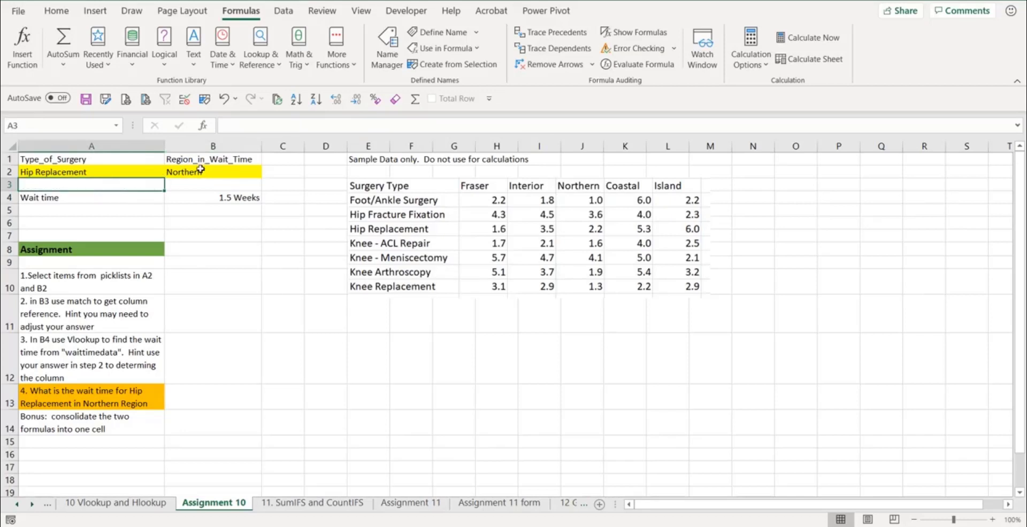
- Change the region in B2 to Interior from the picklist
{"action": "left_click", "coordinate": [251, 171]}
{"action": "left_click", "coordinate": [268, 172]}
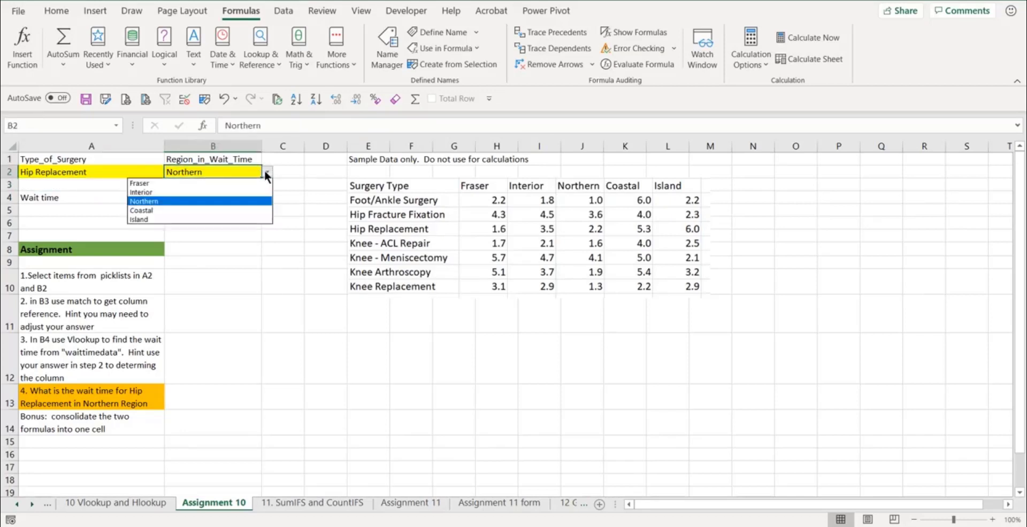
{"action": "left_click", "coordinate": [223, 188]}
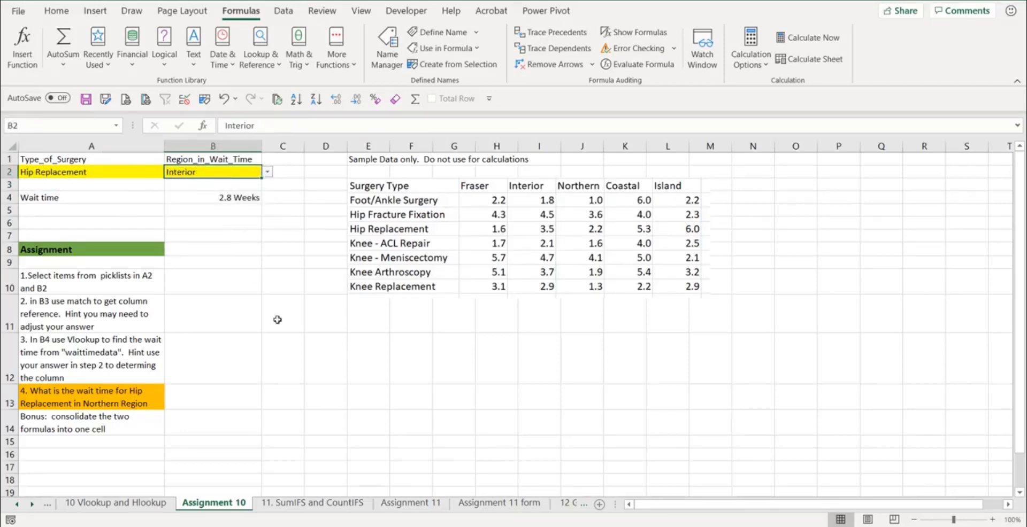
- Delete the sample data table picture from the sheet
{"action": "left_click", "coordinate": [250, 290]}
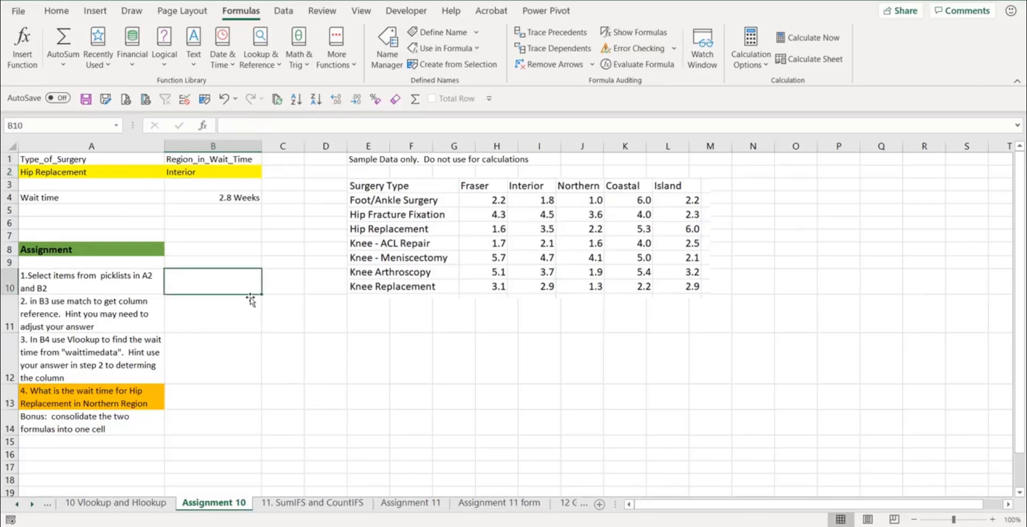
{"action": "left_click", "coordinate": [406, 232]}
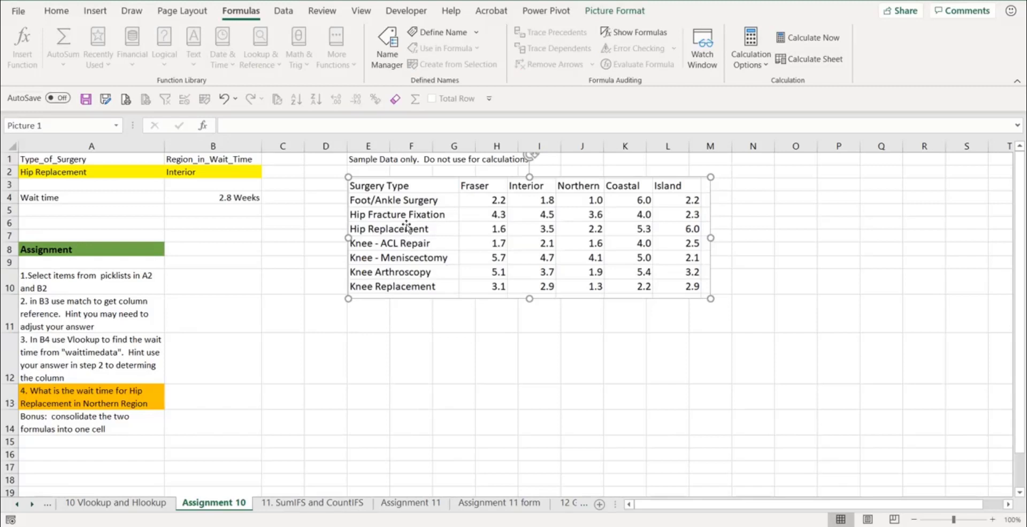
{"action": "key", "text": "Delete"}
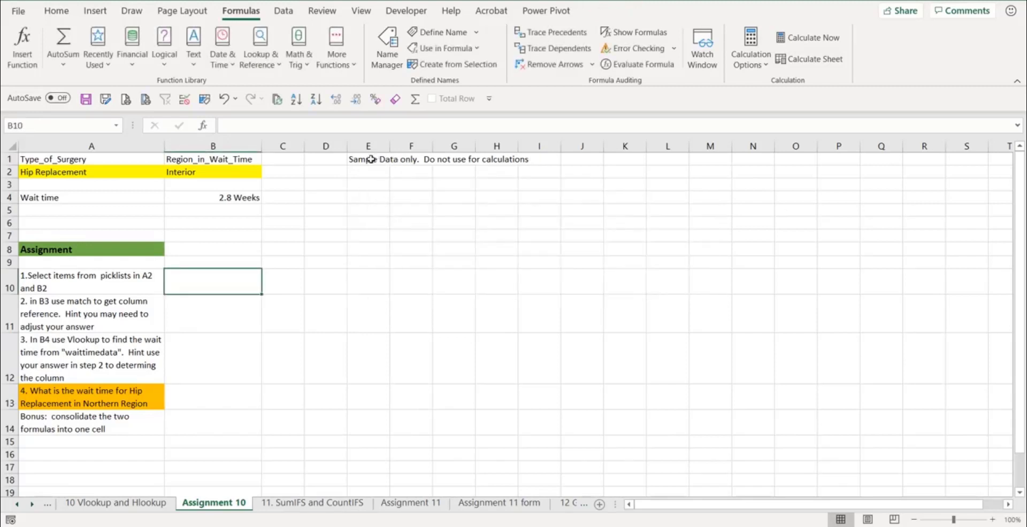
- Clear the 'Sample Data only. Do not use for calculations' note in row 1
{"action": "left_click_drag", "start_coordinate": [370, 158], "coordinate": [540, 159]}
{"action": "key", "text": "Delete"}
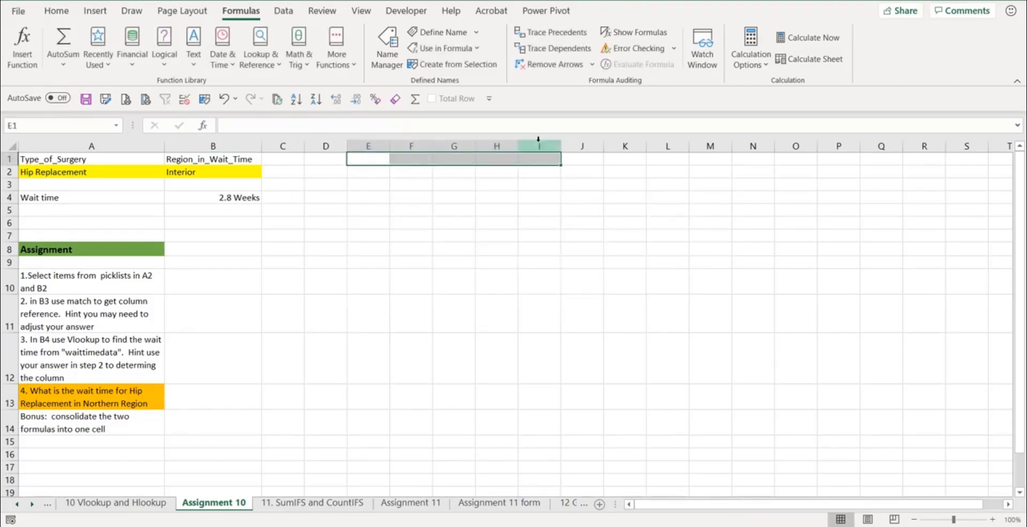
{"action": "left_click", "coordinate": [497, 262]}
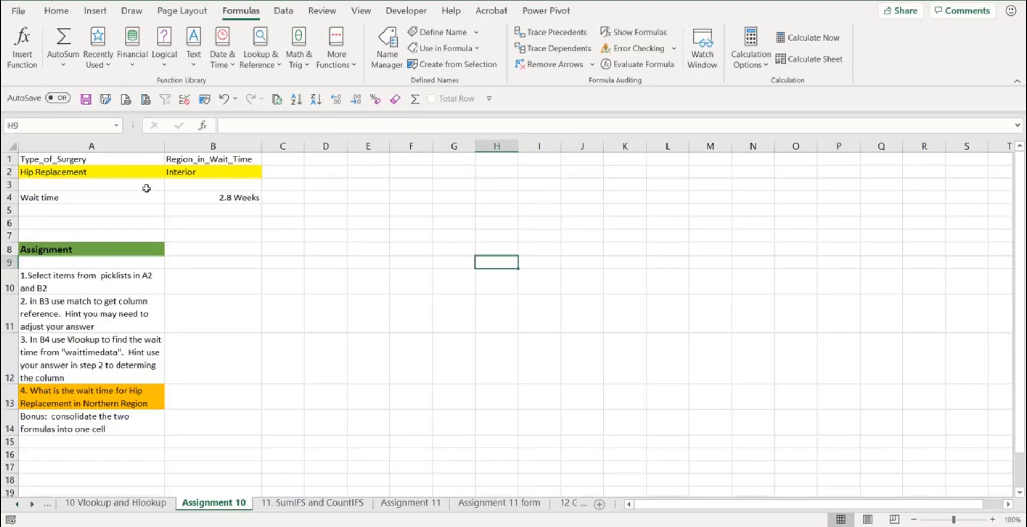